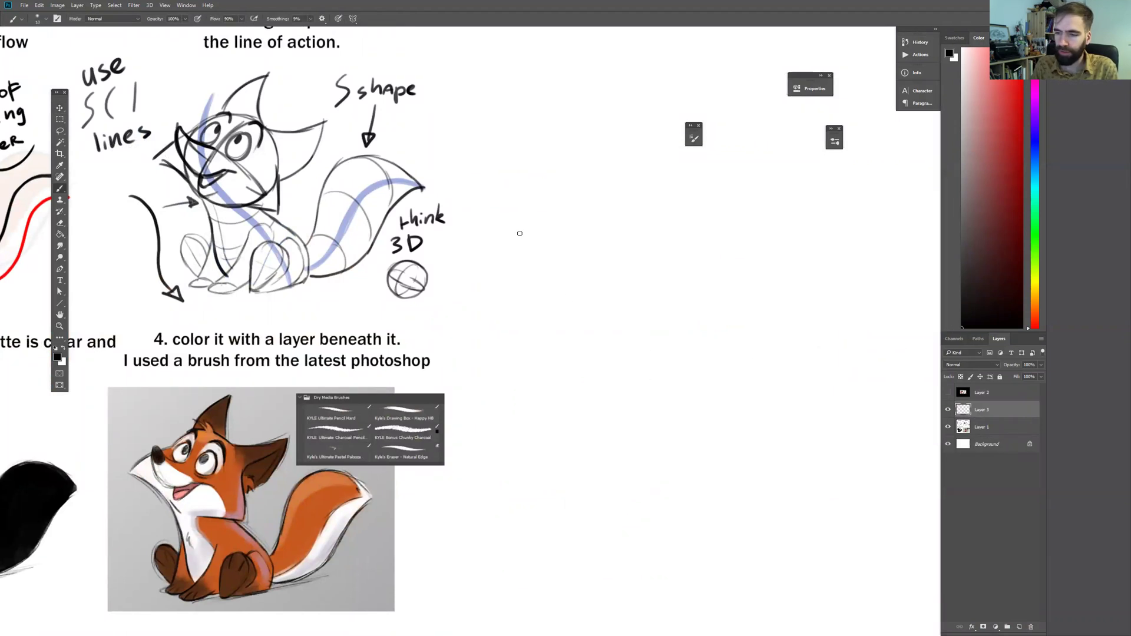
{"action": "key", "text": "f"}
{"action": "mouse_move", "coordinate": [568, 270]}
{"action": "left_mouse_down"}
{"action": "mouse_move", "coordinate": [640, 329]}
{"action": "mouse_move", "coordinate": [524, 350]}
{"action": "left_mouse_up"}
{"action": "left_click", "coordinate": [634, 330], "text": "alt"}
{"action": "left_click_drag", "start_coordinate": [571, 400], "coordinate": [529, 374]}
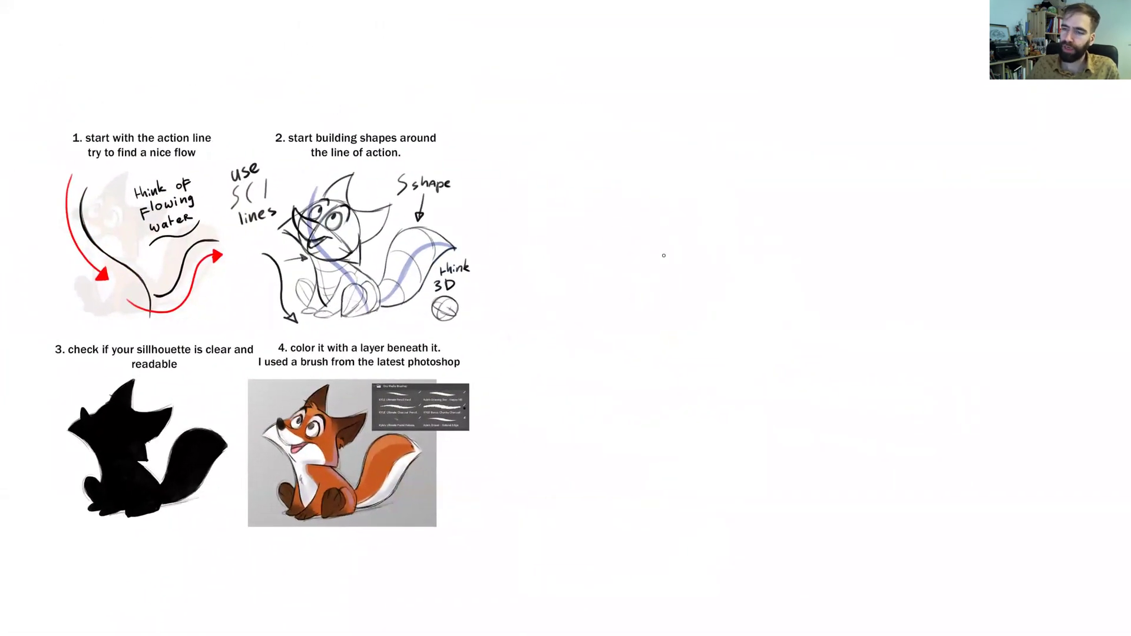
{"action": "left_click_drag", "start_coordinate": [640, 170], "coordinate": [634, 221]}
{"action": "key", "text": "ctrl+z"}
Step: Enable Shape Dynamics for the current brush and hide the interface around the canvas
{"action": "key", "text": "f"}
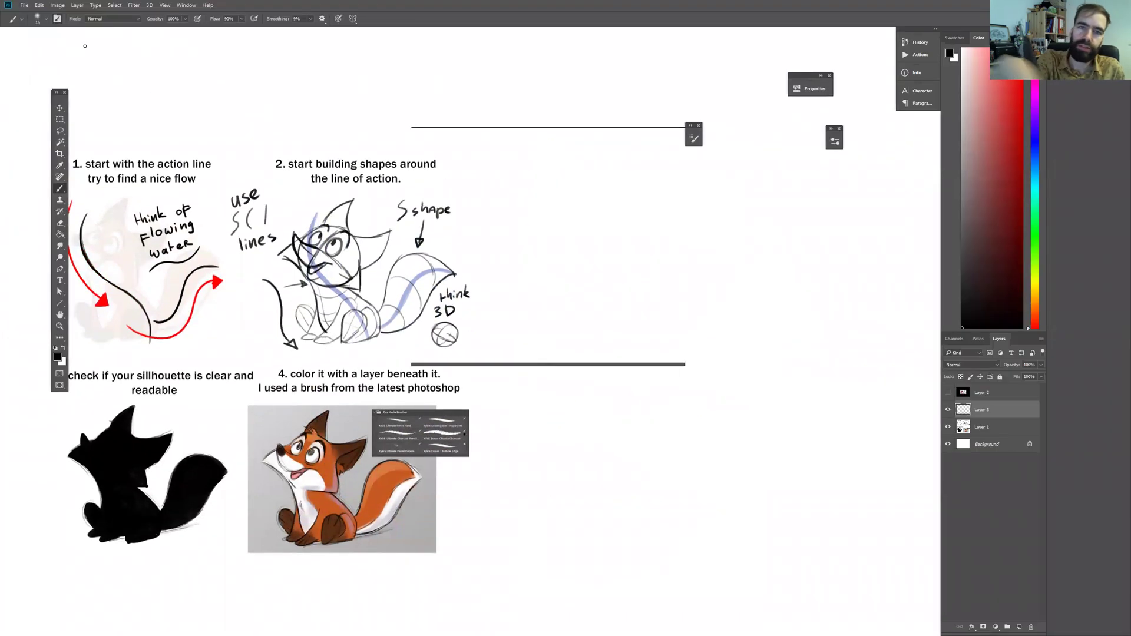
{"action": "key", "text": "F5"}
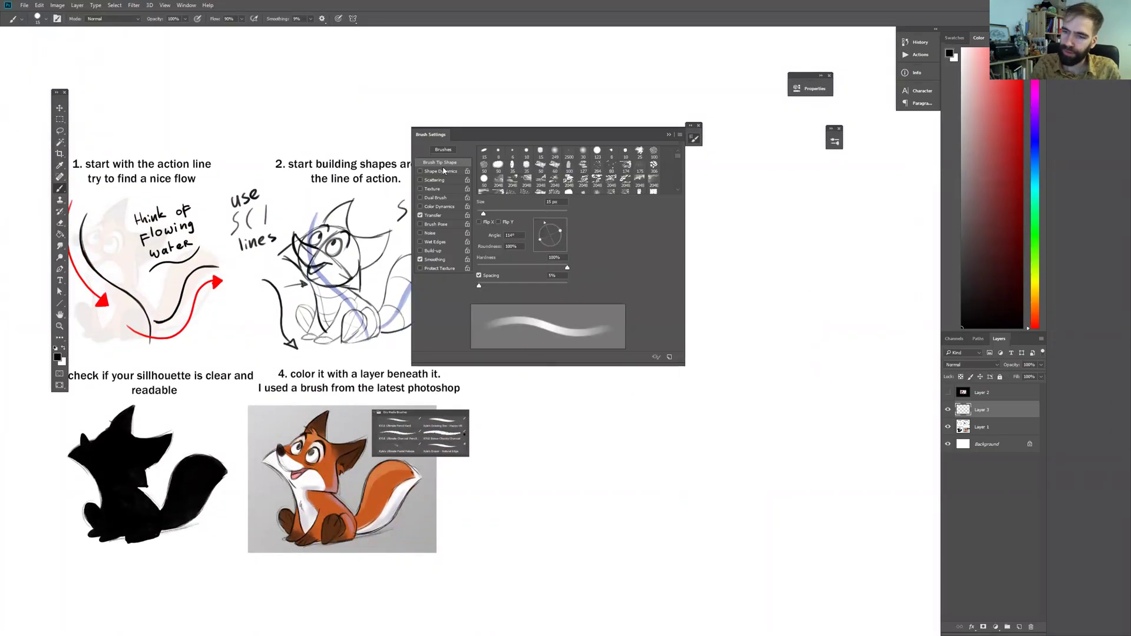
{"action": "left_click", "coordinate": [421, 171]}
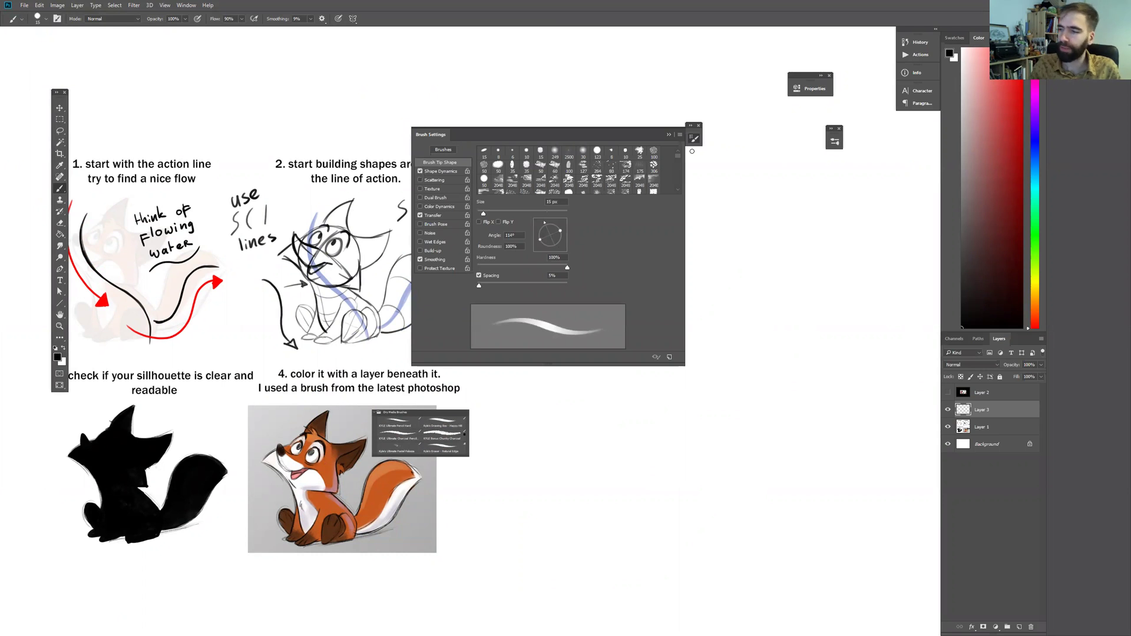
{"action": "key", "text": "F5"}
{"action": "key", "text": "Tab"}
Step: Sketch a flowing S-shaped line of action in the empty area beside the fox reference sheet
{"action": "left_click_drag", "start_coordinate": [614, 358], "coordinate": [596, 359]}
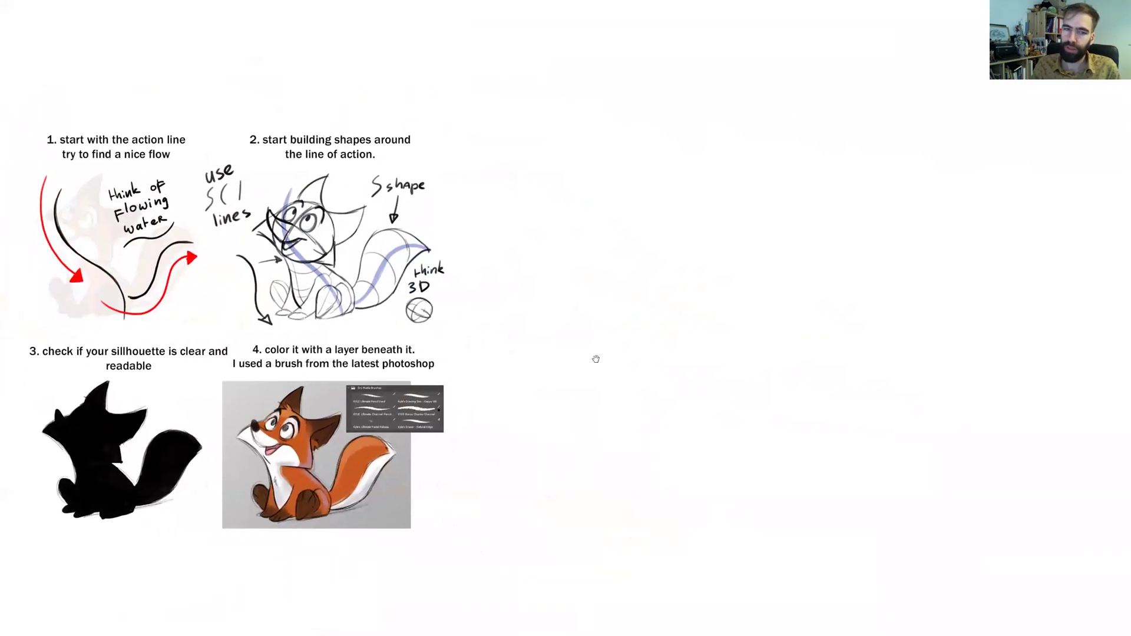
{"action": "mouse_move", "coordinate": [572, 177]}
{"action": "left_mouse_down"}
{"action": "mouse_move", "coordinate": [598, 249]}
{"action": "mouse_move", "coordinate": [696, 306]}
{"action": "mouse_move", "coordinate": [736, 383]}
{"action": "left_mouse_up"}
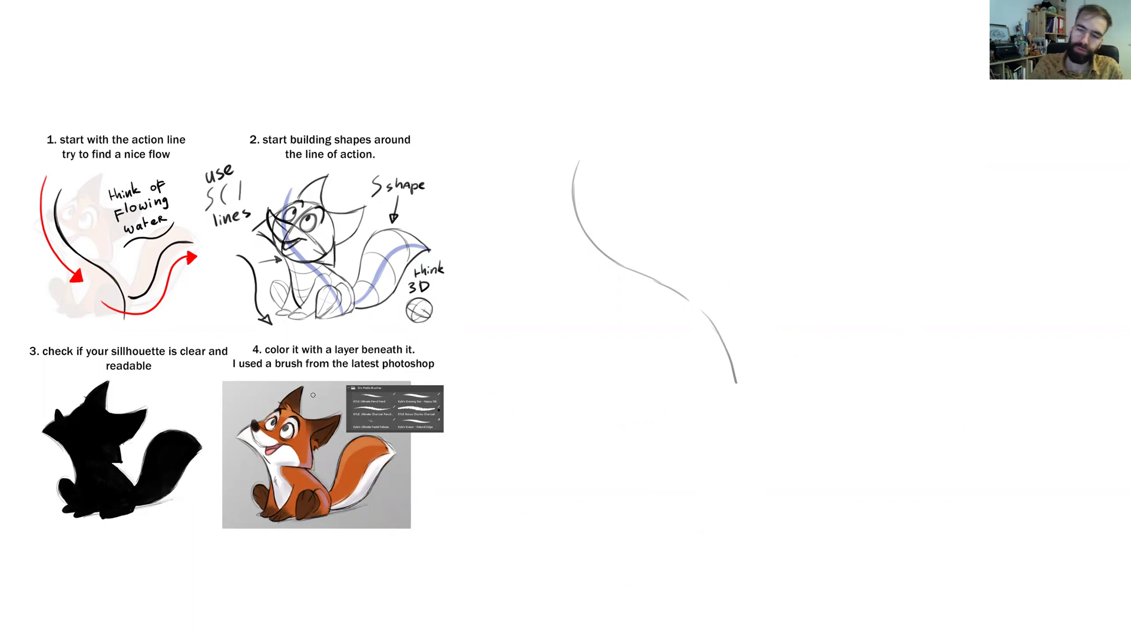
{"action": "mouse_move", "coordinate": [578, 157]}
{"action": "left_mouse_down"}
{"action": "mouse_move", "coordinate": [572, 194]}
{"action": "mouse_move", "coordinate": [595, 242]}
{"action": "mouse_move", "coordinate": [703, 314]}
{"action": "mouse_move", "coordinate": [740, 382]}
{"action": "left_mouse_up"}
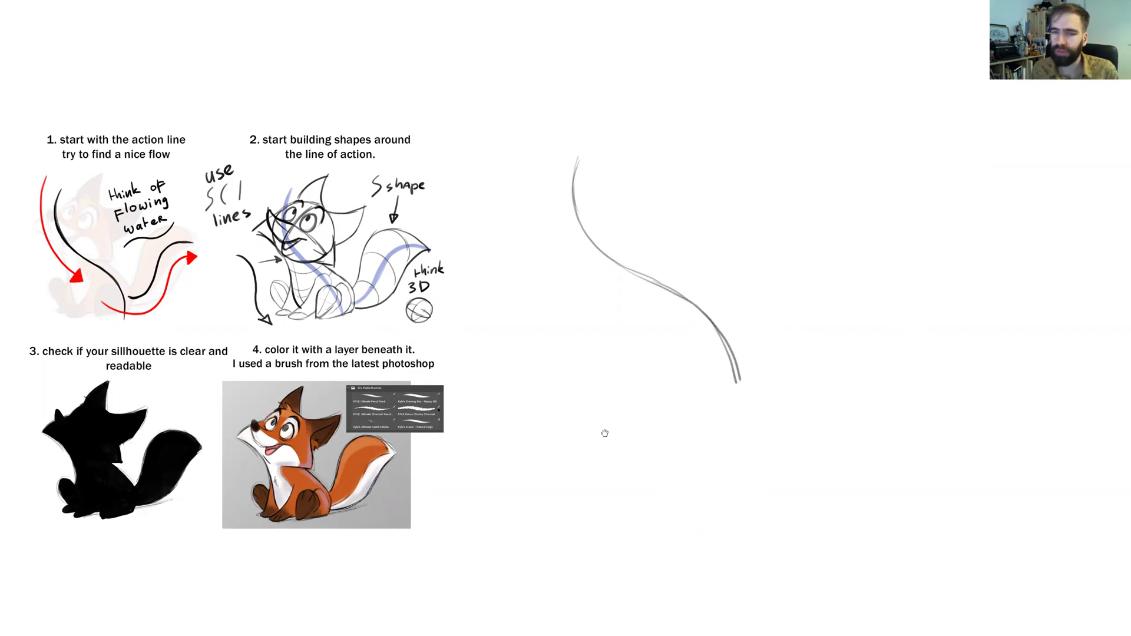
Step: Sketch the head circle around the upper end of the action line, with a curved contour and a tilted axis through it
{"action": "left_click_drag", "start_coordinate": [599, 378], "coordinate": [611, 399]}
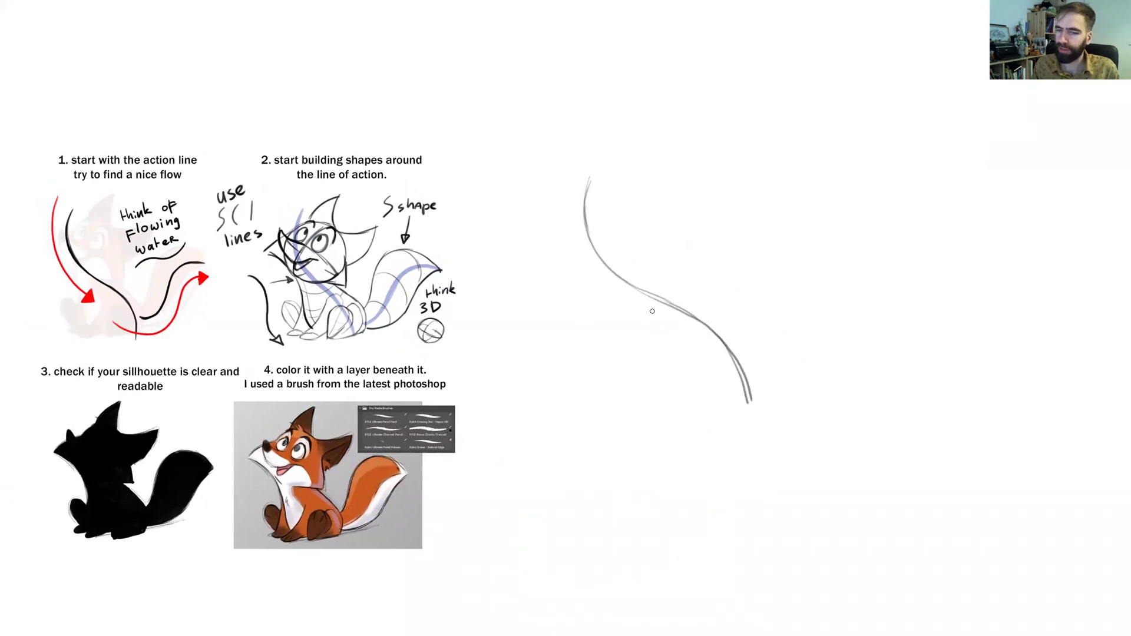
{"action": "left_click_drag", "start_coordinate": [631, 237], "coordinate": [691, 248]}
{"action": "mouse_move", "coordinate": [649, 196]}
{"action": "left_mouse_down"}
{"action": "mouse_move", "coordinate": [594, 243]}
{"action": "mouse_move", "coordinate": [597, 213]}
{"action": "mouse_move", "coordinate": [596, 256]}
{"action": "mouse_move", "coordinate": [650, 282]}
{"action": "left_mouse_up"}
{"action": "mouse_move", "coordinate": [645, 191]}
{"action": "left_mouse_down"}
{"action": "mouse_move", "coordinate": [617, 276]}
{"action": "mouse_move", "coordinate": [675, 267]}
{"action": "mouse_move", "coordinate": [679, 215]}
{"action": "mouse_move", "coordinate": [647, 187]}
{"action": "mouse_move", "coordinate": [605, 199]}
{"action": "mouse_move", "coordinate": [592, 225]}
{"action": "mouse_move", "coordinate": [601, 260]}
{"action": "mouse_move", "coordinate": [651, 283]}
{"action": "mouse_move", "coordinate": [682, 269]}
{"action": "mouse_move", "coordinate": [691, 235]}
{"action": "mouse_move", "coordinate": [677, 205]}
{"action": "mouse_move", "coordinate": [661, 202]}
{"action": "mouse_move", "coordinate": [668, 187]}
{"action": "mouse_move", "coordinate": [614, 301]}
{"action": "mouse_move", "coordinate": [621, 233]}
{"action": "mouse_move", "coordinate": [650, 198]}
{"action": "mouse_move", "coordinate": [631, 203]}
{"action": "mouse_move", "coordinate": [666, 193]}
{"action": "left_mouse_up"}
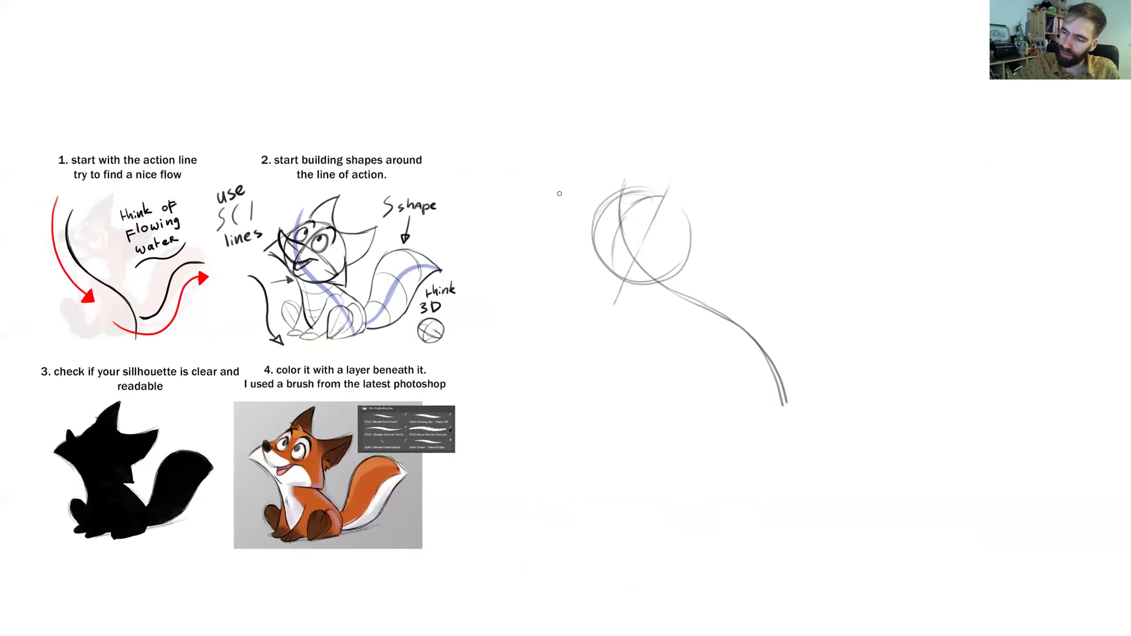
Step: Add a facing-direction arrow, a wrapping eye line and pointed cheek outlines to the head construction
{"action": "left_click_drag", "start_coordinate": [587, 208], "coordinate": [643, 235]}
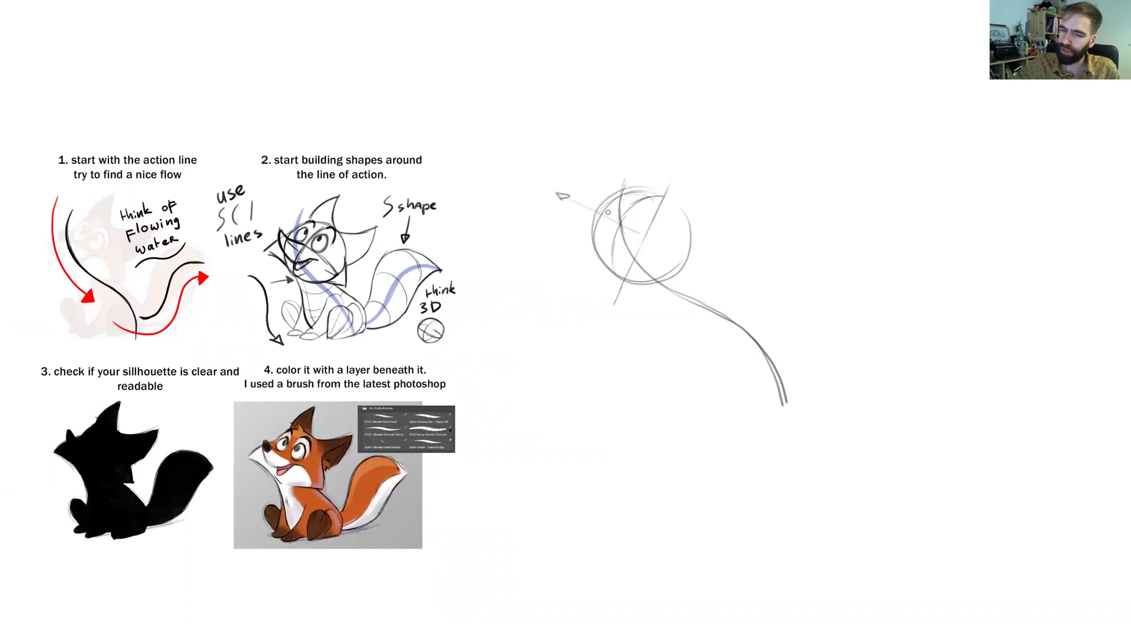
{"action": "left_click_drag", "start_coordinate": [597, 217], "coordinate": [685, 263]}
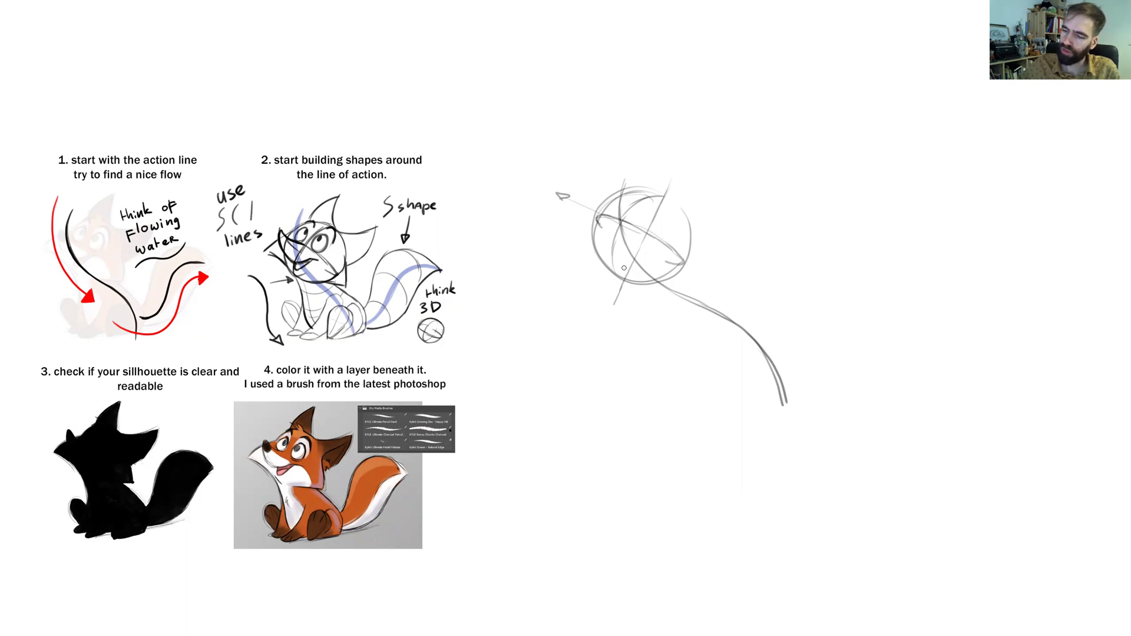
{"action": "left_click_drag", "start_coordinate": [618, 278], "coordinate": [641, 275]}
{"action": "mouse_move", "coordinate": [648, 200]}
{"action": "left_mouse_down"}
{"action": "mouse_move", "coordinate": [672, 198]}
{"action": "mouse_move", "coordinate": [674, 225]}
{"action": "left_mouse_up"}
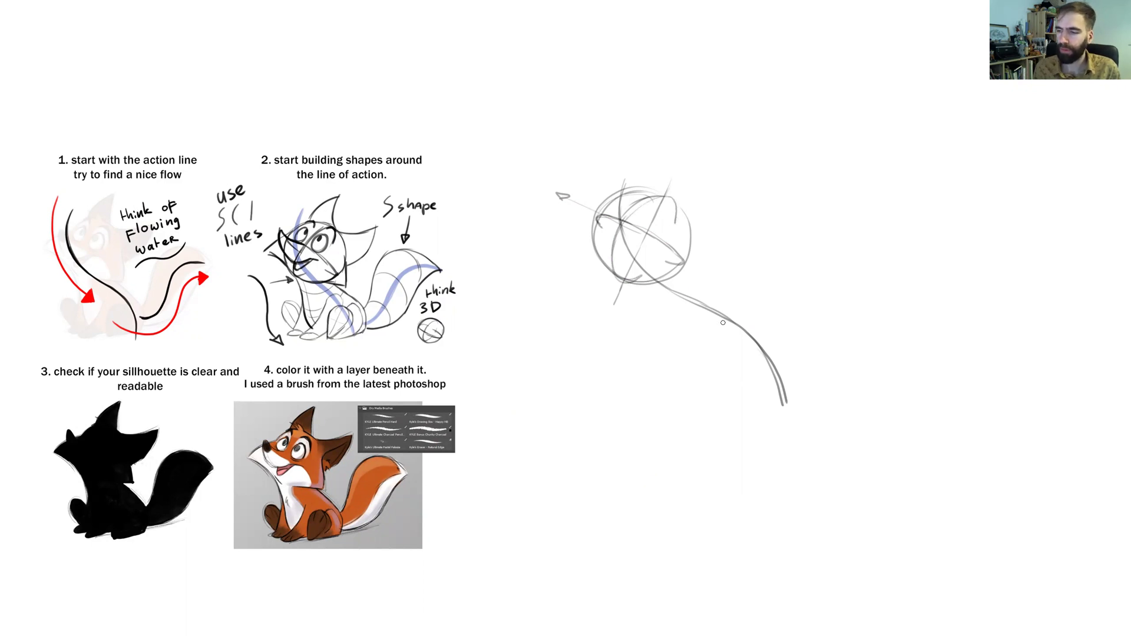
{"action": "mouse_move", "coordinate": [581, 223]}
{"action": "left_mouse_down"}
{"action": "mouse_move", "coordinate": [571, 238]}
{"action": "mouse_move", "coordinate": [616, 276]}
{"action": "mouse_move", "coordinate": [692, 289]}
{"action": "mouse_move", "coordinate": [690, 218]}
{"action": "mouse_move", "coordinate": [656, 190]}
{"action": "mouse_move", "coordinate": [624, 186]}
{"action": "left_mouse_up"}
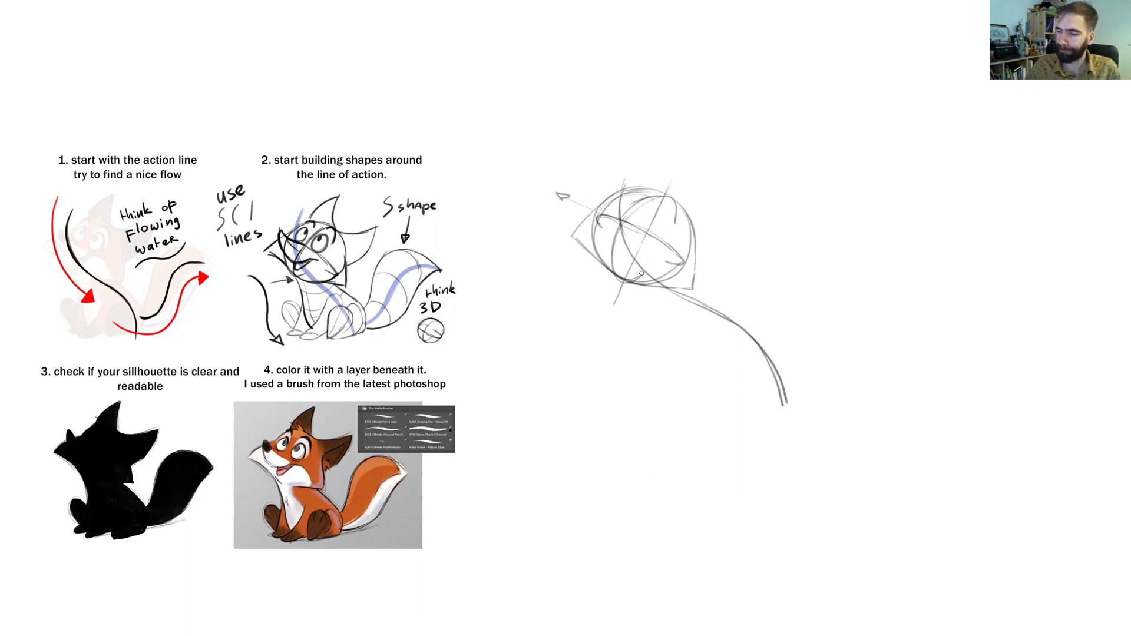
Step: Build the torso along the action line with a small chest circle and a larger hip circle
{"action": "mouse_move", "coordinate": [662, 272]}
{"action": "left_mouse_down"}
{"action": "mouse_move", "coordinate": [649, 308]}
{"action": "mouse_move", "coordinate": [671, 265]}
{"action": "mouse_move", "coordinate": [627, 288]}
{"action": "mouse_move", "coordinate": [681, 288]}
{"action": "mouse_move", "coordinate": [629, 275]}
{"action": "mouse_move", "coordinate": [672, 309]}
{"action": "mouse_move", "coordinate": [665, 268]}
{"action": "mouse_move", "coordinate": [630, 294]}
{"action": "mouse_move", "coordinate": [633, 279]}
{"action": "mouse_move", "coordinate": [635, 293]}
{"action": "mouse_move", "coordinate": [629, 285]}
{"action": "mouse_move", "coordinate": [662, 343]}
{"action": "left_mouse_up"}
{"action": "mouse_move", "coordinate": [698, 297]}
{"action": "left_mouse_down"}
{"action": "mouse_move", "coordinate": [736, 329]}
{"action": "mouse_move", "coordinate": [658, 345]}
{"action": "mouse_move", "coordinate": [718, 365]}
{"action": "mouse_move", "coordinate": [718, 307]}
{"action": "mouse_move", "coordinate": [659, 320]}
{"action": "mouse_move", "coordinate": [705, 373]}
{"action": "mouse_move", "coordinate": [723, 307]}
{"action": "mouse_move", "coordinate": [665, 307]}
{"action": "mouse_move", "coordinate": [686, 361]}
{"action": "mouse_move", "coordinate": [676, 359]}
{"action": "mouse_move", "coordinate": [720, 361]}
{"action": "left_mouse_up"}
{"action": "left_click_drag", "start_coordinate": [660, 364], "coordinate": [771, 366]}
Step: Sketch crossing perspective guide lines for the ground under the fox's body
{"action": "left_click_drag", "start_coordinate": [623, 361], "coordinate": [826, 373]}
{"action": "mouse_move", "coordinate": [642, 310]}
{"action": "left_mouse_down"}
{"action": "mouse_move", "coordinate": [679, 369]}
{"action": "mouse_move", "coordinate": [742, 349]}
{"action": "mouse_move", "coordinate": [734, 322]}
{"action": "mouse_move", "coordinate": [693, 288]}
{"action": "mouse_move", "coordinate": [629, 410]}
{"action": "left_mouse_up"}
{"action": "mouse_move", "coordinate": [816, 337]}
{"action": "left_mouse_down"}
{"action": "mouse_move", "coordinate": [559, 366]}
{"action": "mouse_move", "coordinate": [710, 381]}
{"action": "mouse_move", "coordinate": [731, 369]}
{"action": "left_mouse_up"}
{"action": "left_click_drag", "start_coordinate": [705, 351], "coordinate": [778, 354]}
{"action": "left_click_drag", "start_coordinate": [728, 340], "coordinate": [806, 343]}
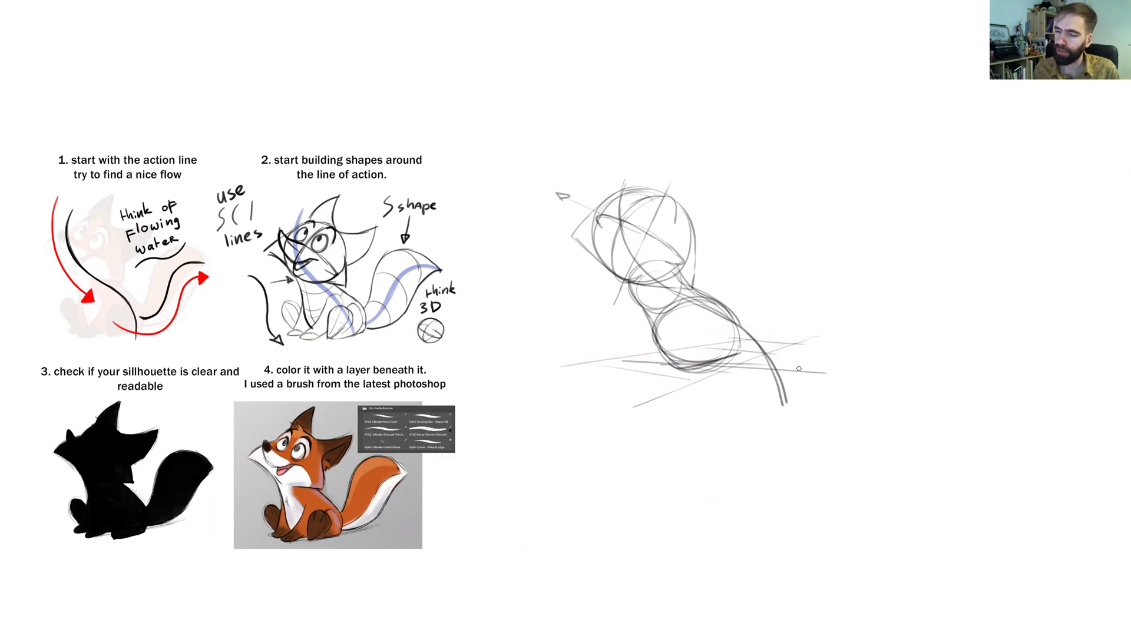
{"action": "left_click_drag", "start_coordinate": [644, 307], "coordinate": [650, 321]}
Step: Draw a small arrow toward the body and a front-view study of its stacked volumes beside the fox
{"action": "mouse_move", "coordinate": [739, 260]}
{"action": "left_mouse_down"}
{"action": "mouse_move", "coordinate": [725, 271]}
{"action": "mouse_move", "coordinate": [734, 270]}
{"action": "left_mouse_up"}
{"action": "mouse_move", "coordinate": [802, 221]}
{"action": "left_mouse_down"}
{"action": "mouse_move", "coordinate": [838, 214]}
{"action": "mouse_move", "coordinate": [797, 214]}
{"action": "mouse_move", "coordinate": [811, 191]}
{"action": "mouse_move", "coordinate": [838, 256]}
{"action": "mouse_move", "coordinate": [794, 243]}
{"action": "mouse_move", "coordinate": [843, 229]}
{"action": "mouse_move", "coordinate": [808, 247]}
{"action": "mouse_move", "coordinate": [796, 211]}
{"action": "mouse_move", "coordinate": [793, 236]}
{"action": "mouse_move", "coordinate": [816, 269]}
{"action": "left_mouse_up"}
{"action": "left_click_drag", "start_coordinate": [835, 196], "coordinate": [850, 248]}
{"action": "mouse_move", "coordinate": [802, 218]}
{"action": "left_mouse_down"}
{"action": "mouse_move", "coordinate": [824, 213]}
{"action": "mouse_move", "coordinate": [832, 223]}
{"action": "mouse_move", "coordinate": [840, 207]}
{"action": "mouse_move", "coordinate": [819, 243]}
{"action": "mouse_move", "coordinate": [854, 236]}
{"action": "mouse_move", "coordinate": [828, 266]}
{"action": "mouse_move", "coordinate": [810, 267]}
{"action": "mouse_move", "coordinate": [796, 239]}
{"action": "mouse_move", "coordinate": [845, 226]}
{"action": "mouse_move", "coordinate": [852, 236]}
{"action": "left_mouse_up"}
{"action": "scroll", "coordinate": [848, 301], "scroll_direction": "left", "scroll_amount": 2}
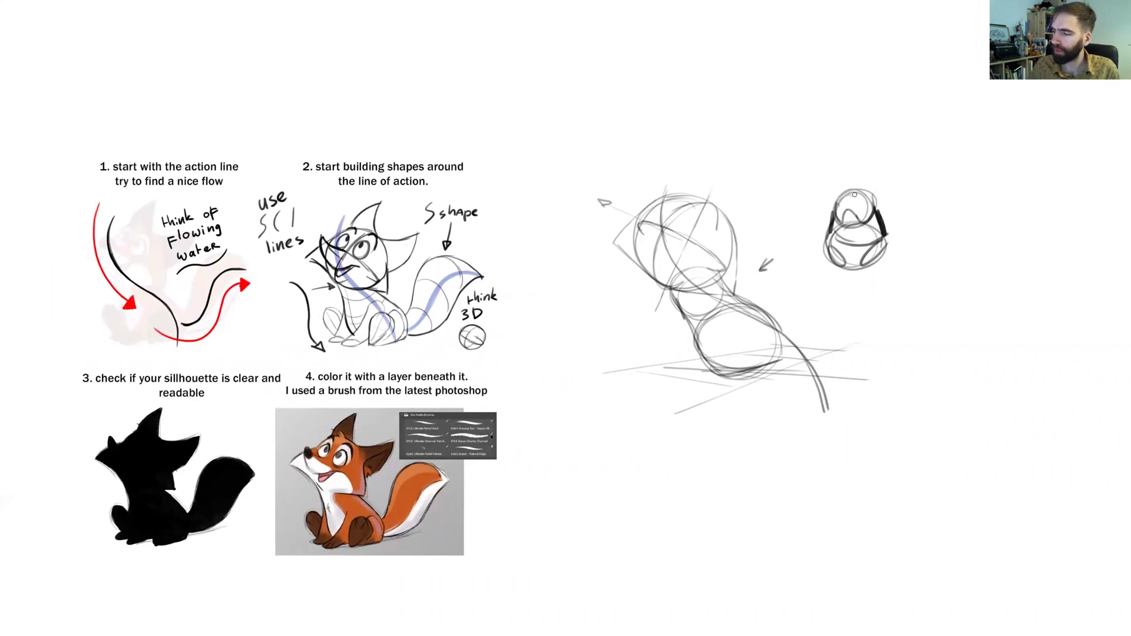
{"action": "mouse_move", "coordinate": [832, 213]}
{"action": "left_mouse_down"}
{"action": "mouse_move", "coordinate": [858, 203]}
{"action": "mouse_move", "coordinate": [873, 219]}
{"action": "left_mouse_up"}
{"action": "mouse_move", "coordinate": [836, 243]}
{"action": "left_mouse_down"}
{"action": "mouse_move", "coordinate": [857, 268]}
{"action": "mouse_move", "coordinate": [872, 240]}
{"action": "left_mouse_up"}
Step: Sketch the bent hind leg over the hip circle with a flat foot resting on the ground line
{"action": "scroll", "coordinate": [691, 373], "scroll_direction": "right", "scroll_amount": 1}
{"action": "scroll", "coordinate": [691, 373], "scroll_direction": "down", "scroll_amount": 1}
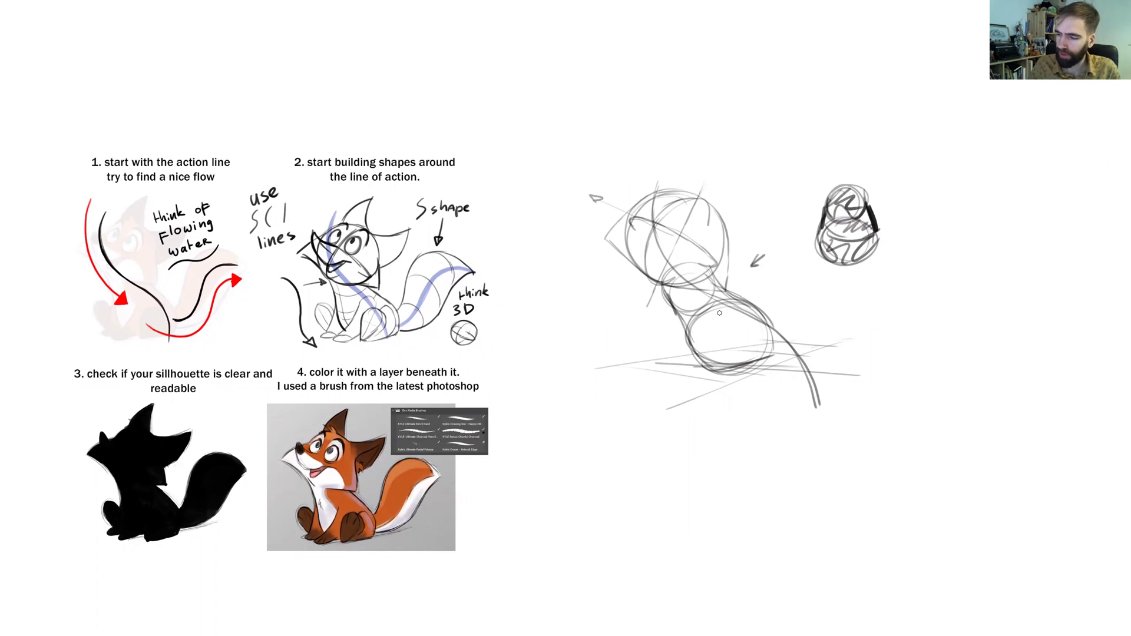
{"action": "mouse_move", "coordinate": [750, 314]}
{"action": "left_mouse_down"}
{"action": "mouse_move", "coordinate": [719, 319]}
{"action": "mouse_move", "coordinate": [735, 301]}
{"action": "mouse_move", "coordinate": [753, 316]}
{"action": "mouse_move", "coordinate": [719, 328]}
{"action": "mouse_move", "coordinate": [730, 303]}
{"action": "mouse_move", "coordinate": [724, 350]}
{"action": "left_mouse_up"}
{"action": "mouse_move", "coordinate": [759, 311]}
{"action": "left_mouse_down"}
{"action": "mouse_move", "coordinate": [764, 352]}
{"action": "mouse_move", "coordinate": [700, 368]}
{"action": "left_mouse_up"}
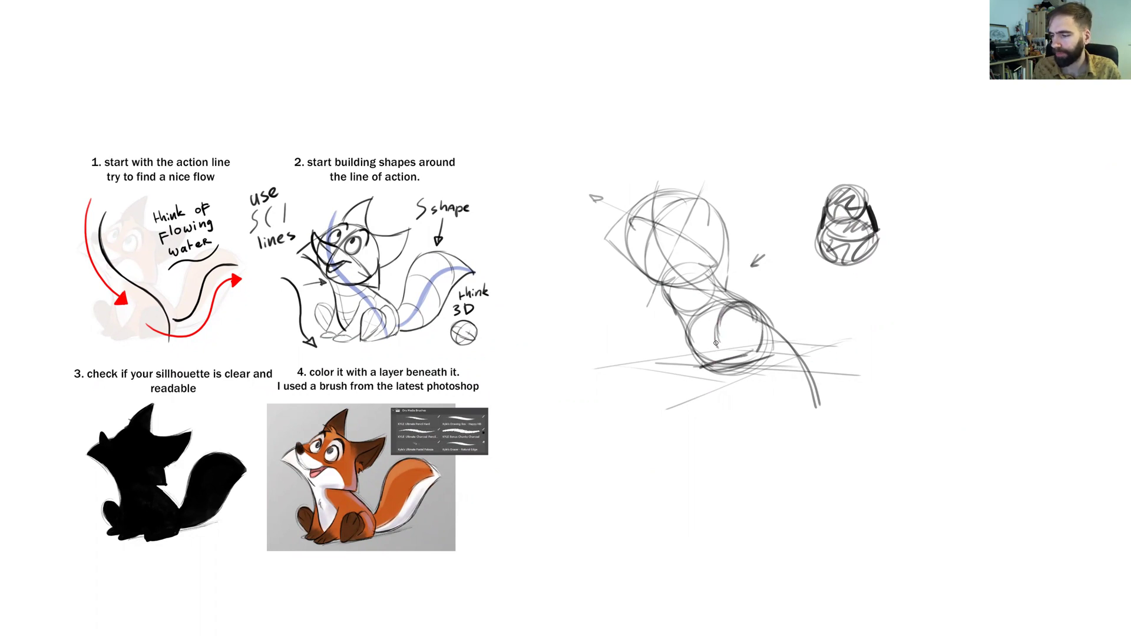
{"action": "mouse_move", "coordinate": [711, 318]}
{"action": "left_mouse_down"}
{"action": "mouse_move", "coordinate": [733, 336]}
{"action": "mouse_move", "coordinate": [701, 364]}
{"action": "mouse_move", "coordinate": [735, 330]}
{"action": "mouse_move", "coordinate": [726, 358]}
{"action": "mouse_move", "coordinate": [766, 347]}
{"action": "left_mouse_up"}
{"action": "left_click_drag", "start_coordinate": [704, 365], "coordinate": [773, 347]}
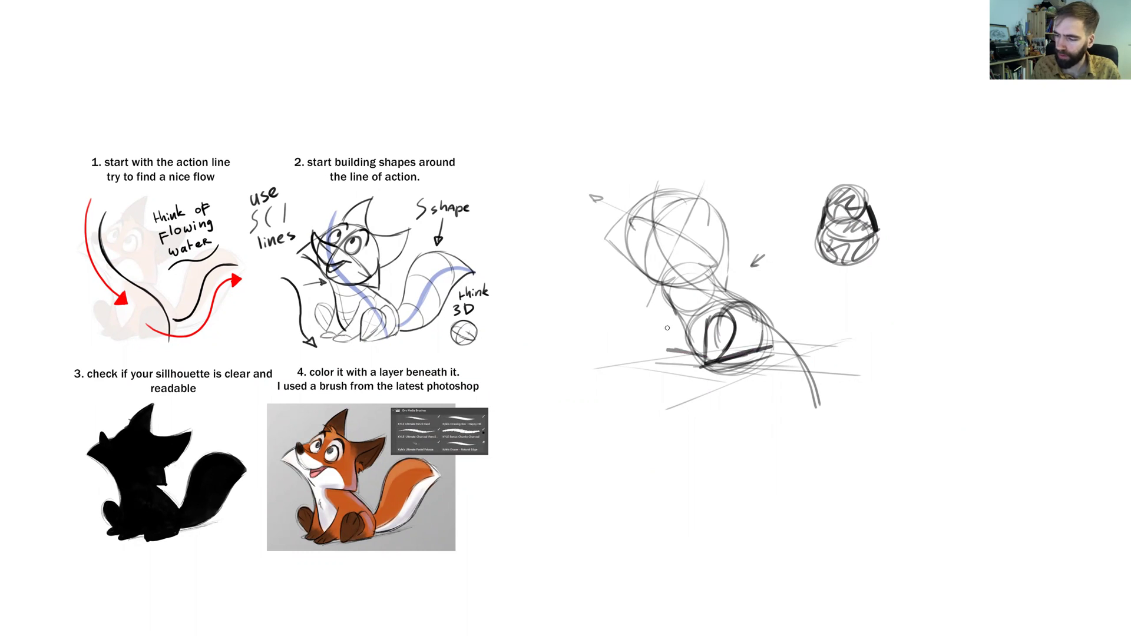
Step: Sketch the far hind leg and the front legs, with rounded paws on the ground
{"action": "mouse_move", "coordinate": [672, 341]}
{"action": "left_mouse_down"}
{"action": "mouse_move", "coordinate": [641, 312]}
{"action": "mouse_move", "coordinate": [639, 336]}
{"action": "mouse_move", "coordinate": [670, 351]}
{"action": "mouse_move", "coordinate": [640, 312]}
{"action": "left_mouse_up"}
{"action": "left_click_drag", "start_coordinate": [668, 323], "coordinate": [673, 343]}
{"action": "mouse_move", "coordinate": [699, 297]}
{"action": "left_mouse_down"}
{"action": "mouse_move", "coordinate": [684, 350]}
{"action": "mouse_move", "coordinate": [707, 357]}
{"action": "mouse_move", "coordinate": [670, 363]}
{"action": "left_mouse_up"}
{"action": "mouse_move", "coordinate": [665, 301]}
{"action": "left_mouse_down"}
{"action": "mouse_move", "coordinate": [651, 341]}
{"action": "mouse_move", "coordinate": [666, 344]}
{"action": "mouse_move", "coordinate": [644, 357]}
{"action": "mouse_move", "coordinate": [663, 349]}
{"action": "left_mouse_up"}
Step: Delete the small front-view body study beside the fox using a rectangular selection, then deselect
{"action": "left_click_drag", "start_coordinate": [714, 391], "coordinate": [703, 404]}
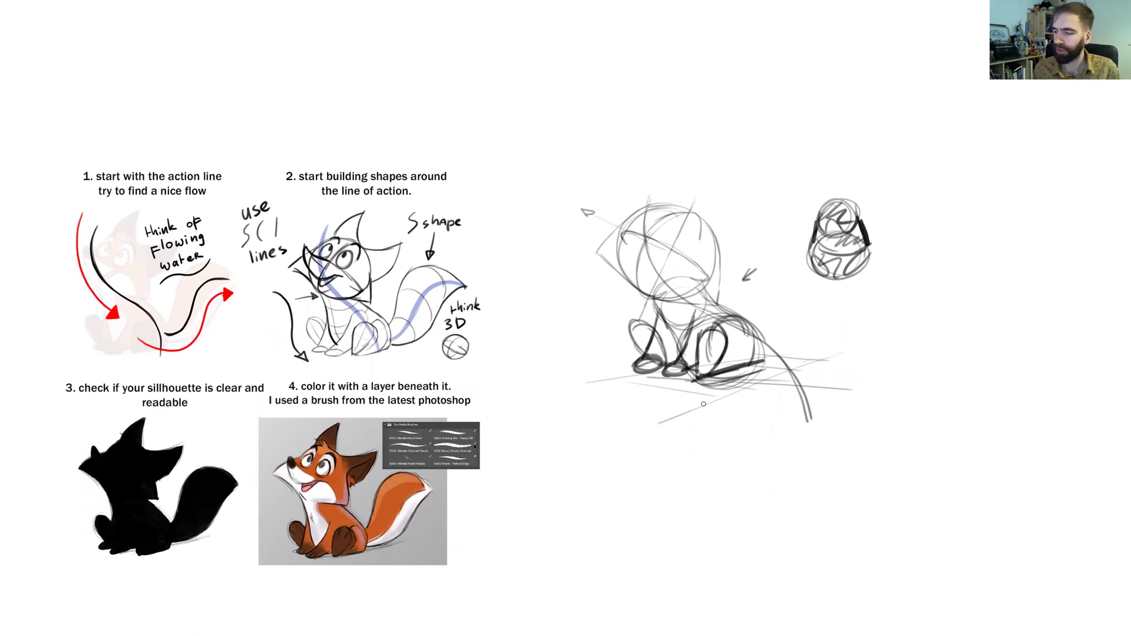
{"action": "left_click_drag", "start_coordinate": [808, 230], "coordinate": [829, 220]}
{"action": "key", "text": "ctrl+z"}
{"action": "key", "text": "m"}
{"action": "left_click_drag", "start_coordinate": [790, 186], "coordinate": [925, 308]}
{"action": "key", "text": "Delete"}
{"action": "key", "text": "ctrl+d"}
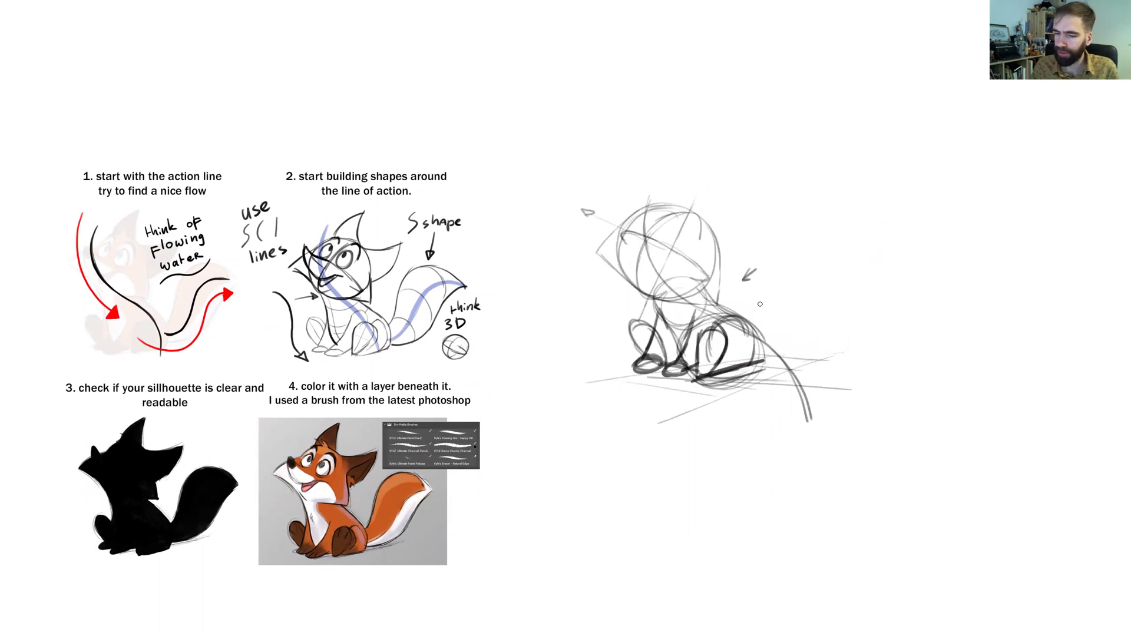
Step: Sketch the tail along an S-shaped center line rising from the hip, with a full outline ending in a pointed tip
{"action": "mouse_move", "coordinate": [737, 346]}
{"action": "left_mouse_down"}
{"action": "mouse_move", "coordinate": [781, 330]}
{"action": "mouse_move", "coordinate": [797, 286]}
{"action": "mouse_move", "coordinate": [848, 250]}
{"action": "mouse_move", "coordinate": [875, 258]}
{"action": "left_mouse_up"}
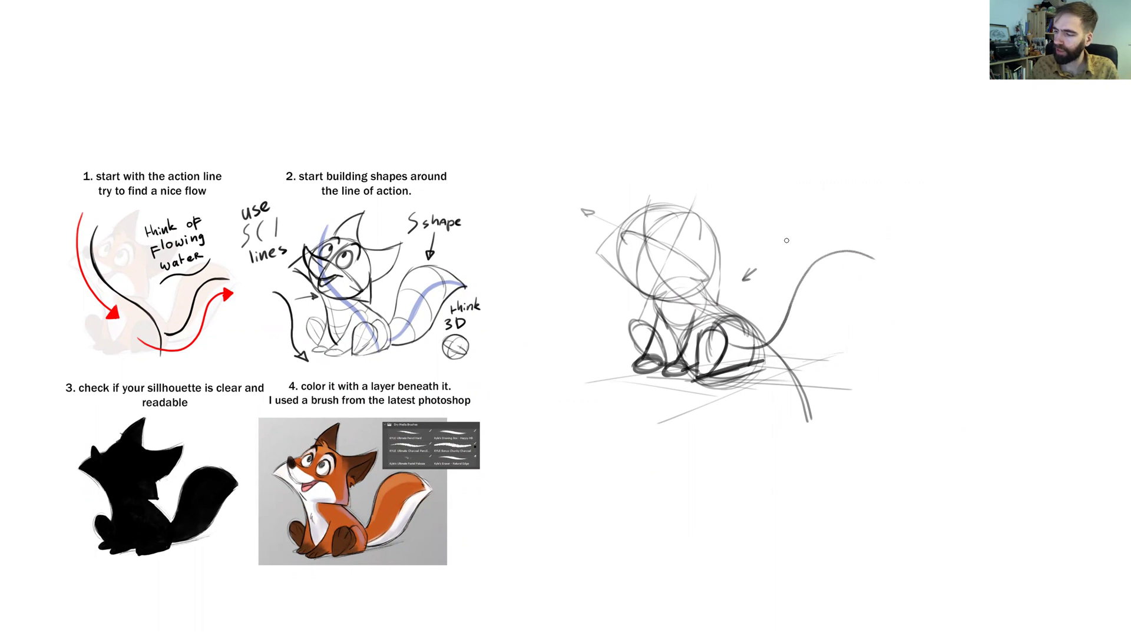
{"action": "mouse_move", "coordinate": [761, 353]}
{"action": "left_mouse_down"}
{"action": "mouse_move", "coordinate": [816, 327]}
{"action": "mouse_move", "coordinate": [839, 267]}
{"action": "mouse_move", "coordinate": [874, 255]}
{"action": "left_mouse_up"}
{"action": "mouse_move", "coordinate": [750, 327]}
{"action": "left_mouse_down"}
{"action": "mouse_move", "coordinate": [790, 241]}
{"action": "mouse_move", "coordinate": [841, 236]}
{"action": "mouse_move", "coordinate": [865, 260]}
{"action": "mouse_move", "coordinate": [835, 283]}
{"action": "mouse_move", "coordinate": [808, 338]}
{"action": "left_mouse_up"}
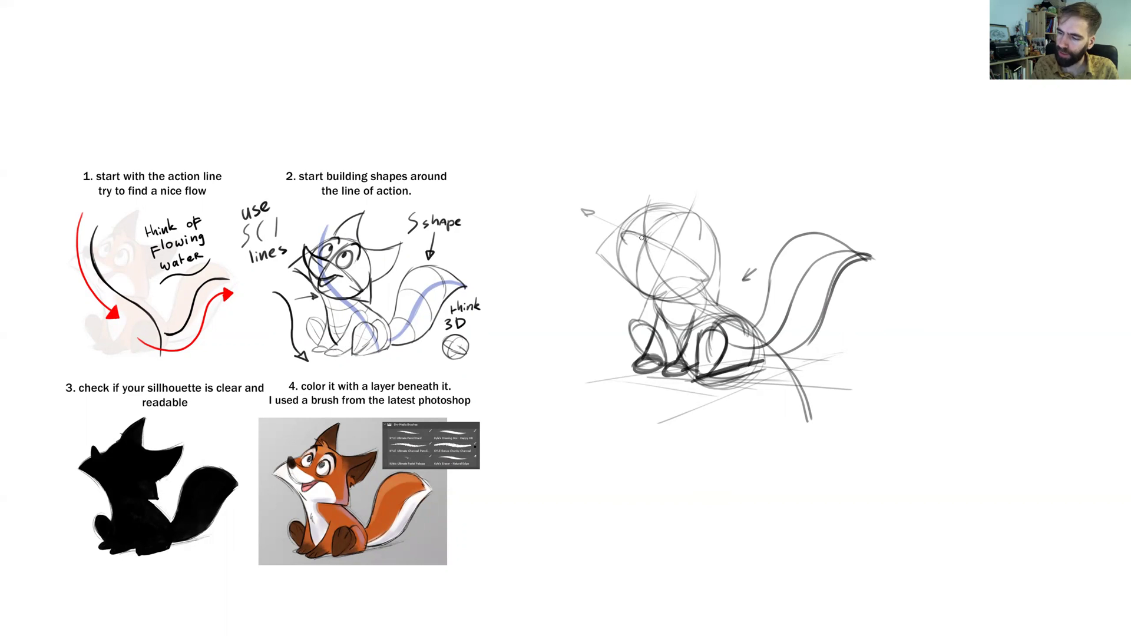
Step: Sketch the muzzle ball and snout on the head, plus a small cone study with contour lines beside it
{"action": "mouse_move", "coordinate": [651, 245]}
{"action": "left_mouse_down"}
{"action": "mouse_move", "coordinate": [636, 263]}
{"action": "mouse_move", "coordinate": [630, 238]}
{"action": "mouse_move", "coordinate": [646, 235]}
{"action": "mouse_move", "coordinate": [610, 212]}
{"action": "mouse_move", "coordinate": [623, 256]}
{"action": "left_mouse_up"}
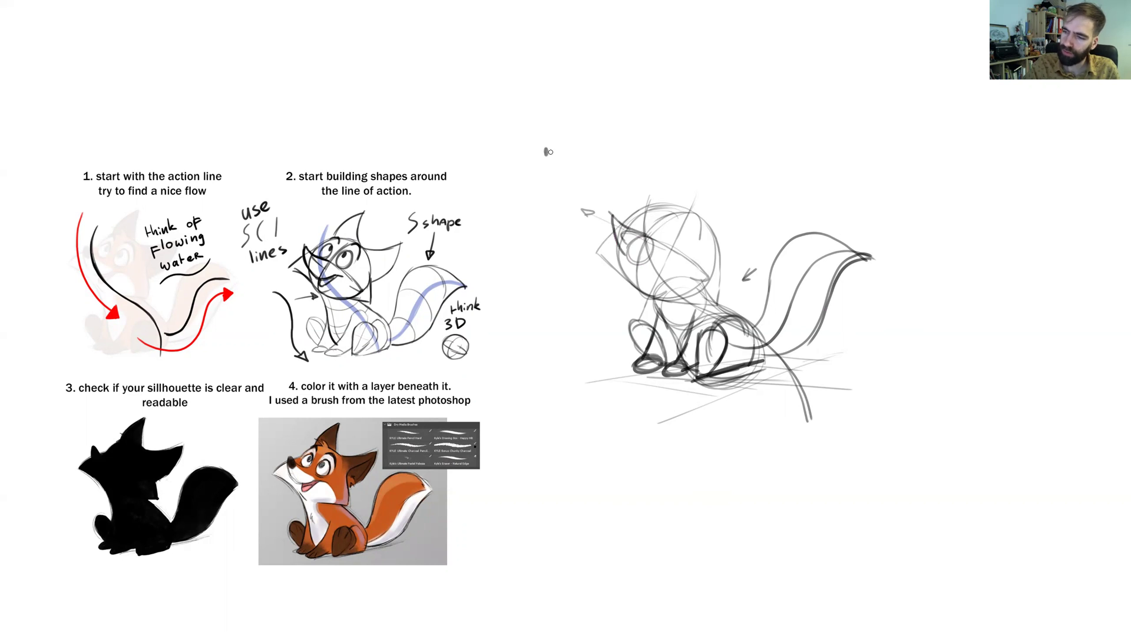
{"action": "left_click_drag", "start_coordinate": [546, 152], "coordinate": [557, 186]}
{"action": "mouse_move", "coordinate": [546, 148]}
{"action": "left_mouse_down"}
{"action": "mouse_move", "coordinate": [584, 171]}
{"action": "mouse_move", "coordinate": [571, 188]}
{"action": "mouse_move", "coordinate": [551, 161]}
{"action": "mouse_move", "coordinate": [568, 185]}
{"action": "mouse_move", "coordinate": [582, 179]}
{"action": "left_mouse_up"}
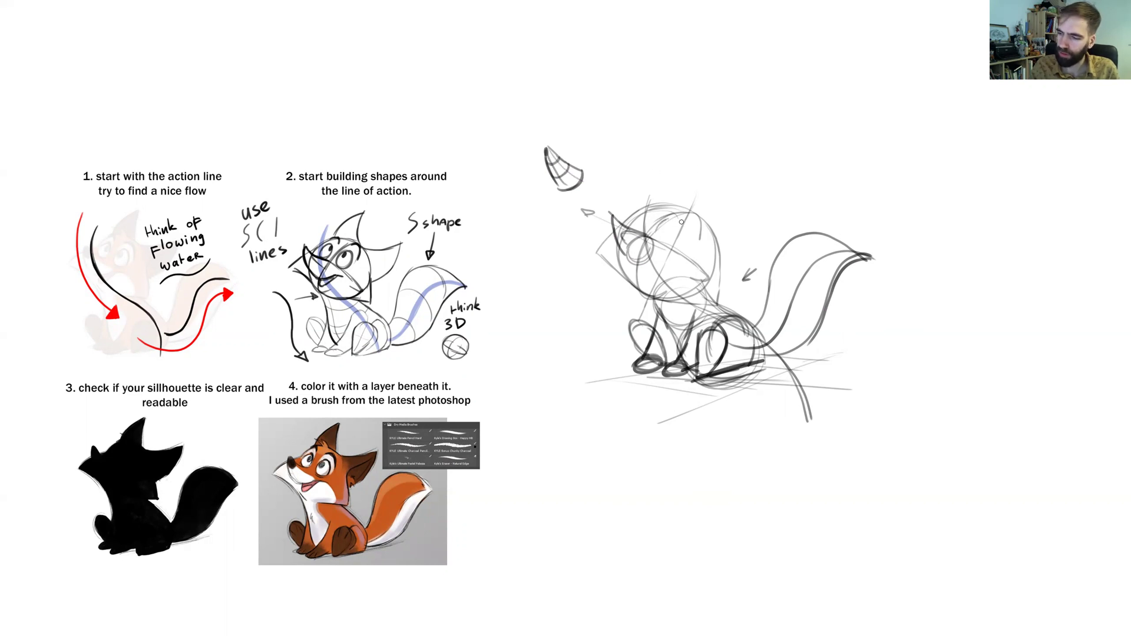
Step: Sketch the oval eyes, eyebrows and open smiling mouth on the fox's head
{"action": "mouse_move", "coordinate": [671, 218]}
{"action": "left_mouse_down"}
{"action": "mouse_move", "coordinate": [661, 239]}
{"action": "mouse_move", "coordinate": [683, 227]}
{"action": "mouse_move", "coordinate": [666, 243]}
{"action": "mouse_move", "coordinate": [684, 219]}
{"action": "mouse_move", "coordinate": [646, 210]}
{"action": "mouse_move", "coordinate": [635, 228]}
{"action": "left_mouse_up"}
{"action": "mouse_move", "coordinate": [663, 241]}
{"action": "left_mouse_down"}
{"action": "mouse_move", "coordinate": [686, 230]}
{"action": "mouse_move", "coordinate": [648, 203]}
{"action": "mouse_move", "coordinate": [699, 229]}
{"action": "left_mouse_up"}
{"action": "mouse_move", "coordinate": [623, 254]}
{"action": "left_mouse_down"}
{"action": "mouse_move", "coordinate": [651, 262]}
{"action": "mouse_move", "coordinate": [639, 264]}
{"action": "mouse_move", "coordinate": [668, 255]}
{"action": "mouse_move", "coordinate": [642, 281]}
{"action": "left_mouse_up"}
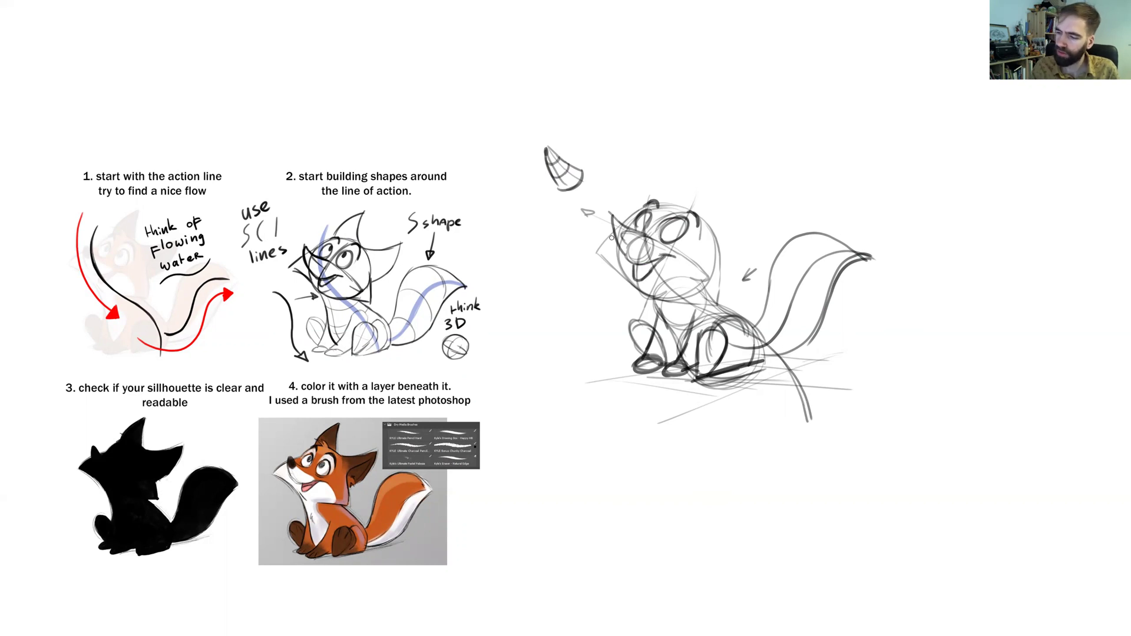
Step: Strengthen the cheek and jaw contour and add two pointed ears to the head
{"action": "left_click_drag", "start_coordinate": [601, 257], "coordinate": [635, 286]}
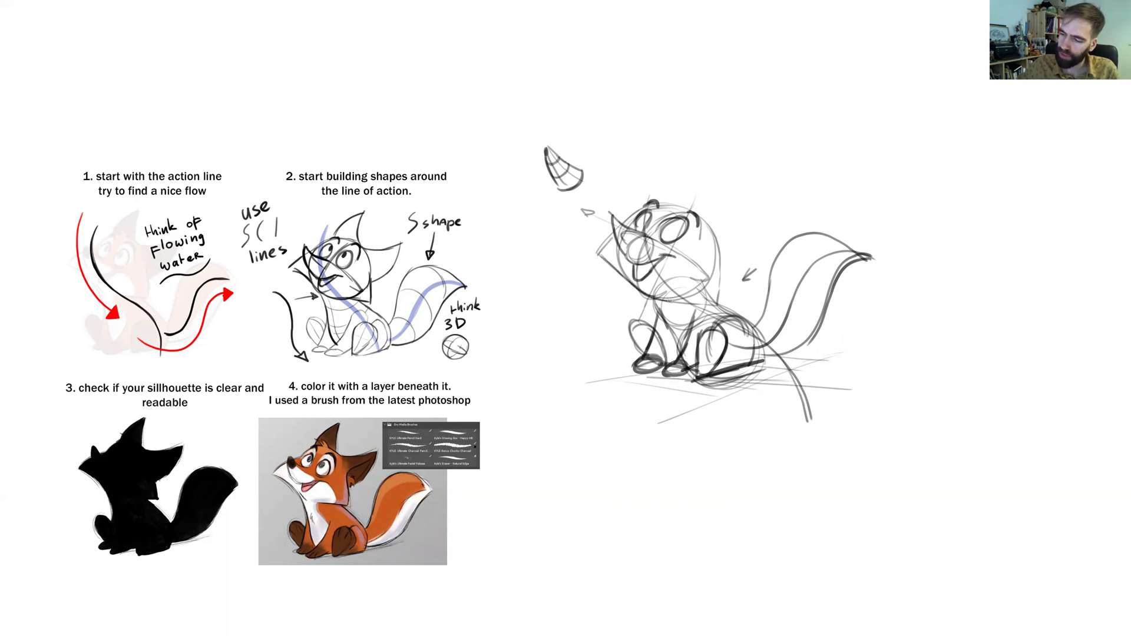
{"action": "mouse_move", "coordinate": [709, 227]}
{"action": "left_mouse_down"}
{"action": "mouse_move", "coordinate": [716, 282]}
{"action": "mouse_move", "coordinate": [680, 298]}
{"action": "mouse_move", "coordinate": [710, 305]}
{"action": "left_mouse_up"}
{"action": "left_click_drag", "start_coordinate": [713, 237], "coordinate": [721, 281]}
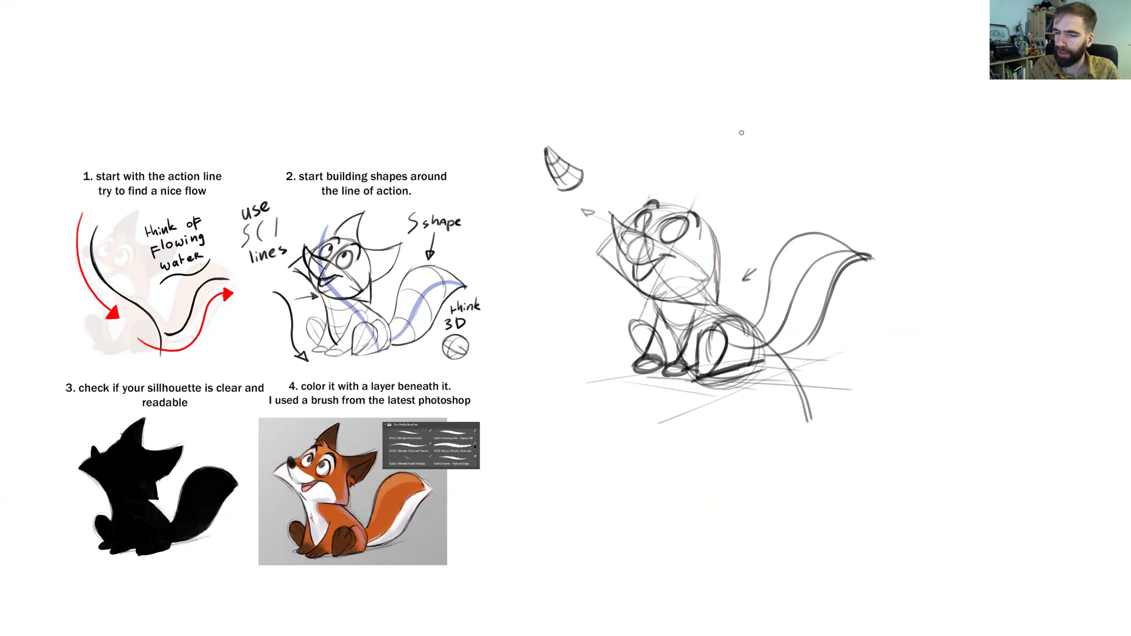
{"action": "mouse_move", "coordinate": [695, 208]}
{"action": "left_mouse_down"}
{"action": "mouse_move", "coordinate": [738, 221]}
{"action": "mouse_move", "coordinate": [720, 252]}
{"action": "mouse_move", "coordinate": [746, 196]}
{"action": "left_mouse_up"}
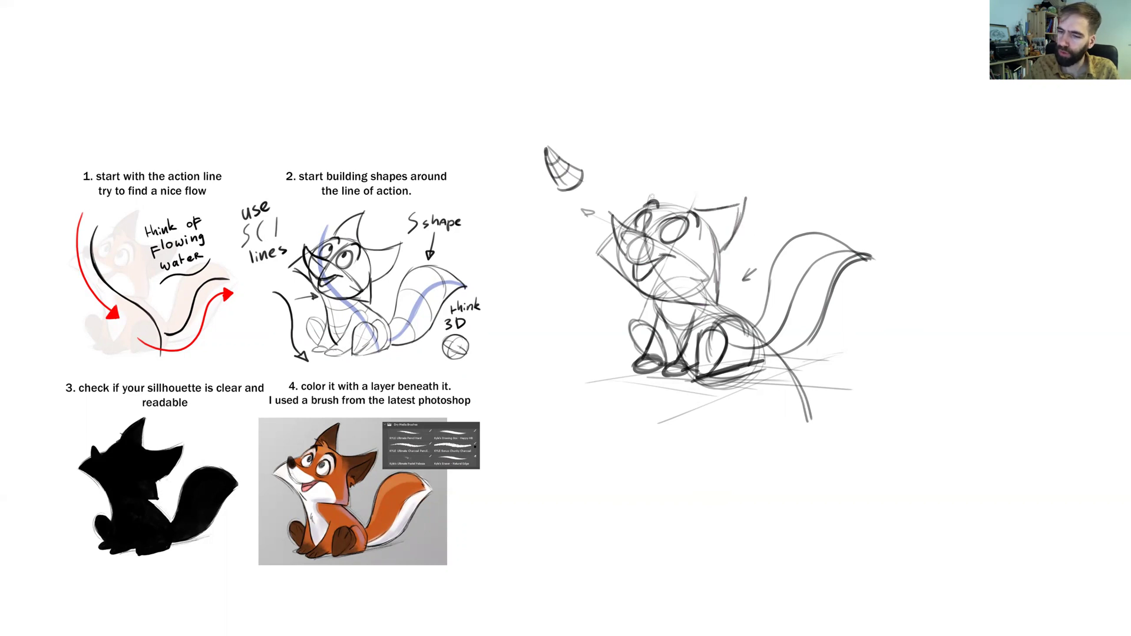
{"action": "mouse_move", "coordinate": [651, 202]}
{"action": "left_mouse_down"}
{"action": "mouse_move", "coordinate": [666, 175]}
{"action": "mouse_move", "coordinate": [652, 192]}
{"action": "mouse_move", "coordinate": [675, 176]}
{"action": "mouse_move", "coordinate": [679, 193]}
{"action": "mouse_move", "coordinate": [694, 210]}
{"action": "left_mouse_up"}
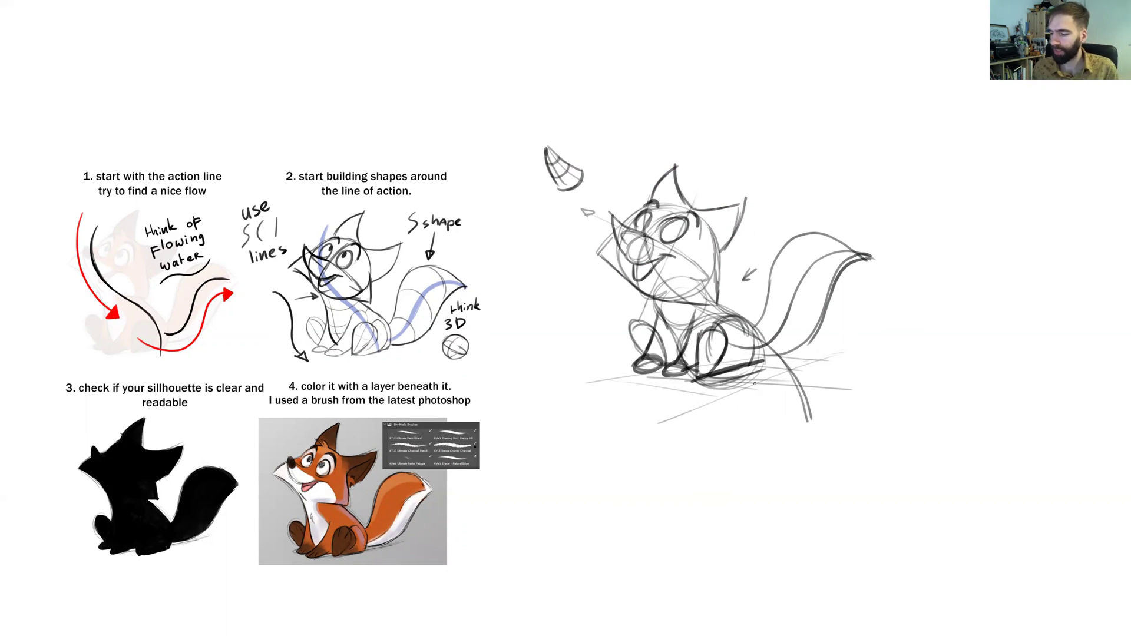
Step: Fade the whole fox construction sketch to light gray with a greatly enlarged eraser
{"action": "key", "text": "e"}
{"action": "key", "text": "bracketright"}
{"action": "key", "text": "bracketright"}
{"action": "key", "text": "bracketright"}
{"action": "key", "text": "bracketright"}
{"action": "key", "text": "bracketright"}
{"action": "key", "text": "bracketright"}
{"action": "key", "text": "bracketright"}
{"action": "key", "text": "bracketright"}
{"action": "mouse_move", "coordinate": [592, 153]}
{"action": "left_mouse_down"}
{"action": "mouse_move", "coordinate": [644, 182]}
{"action": "mouse_move", "coordinate": [777, 203]}
{"action": "mouse_move", "coordinate": [766, 383]}
{"action": "left_mouse_up"}
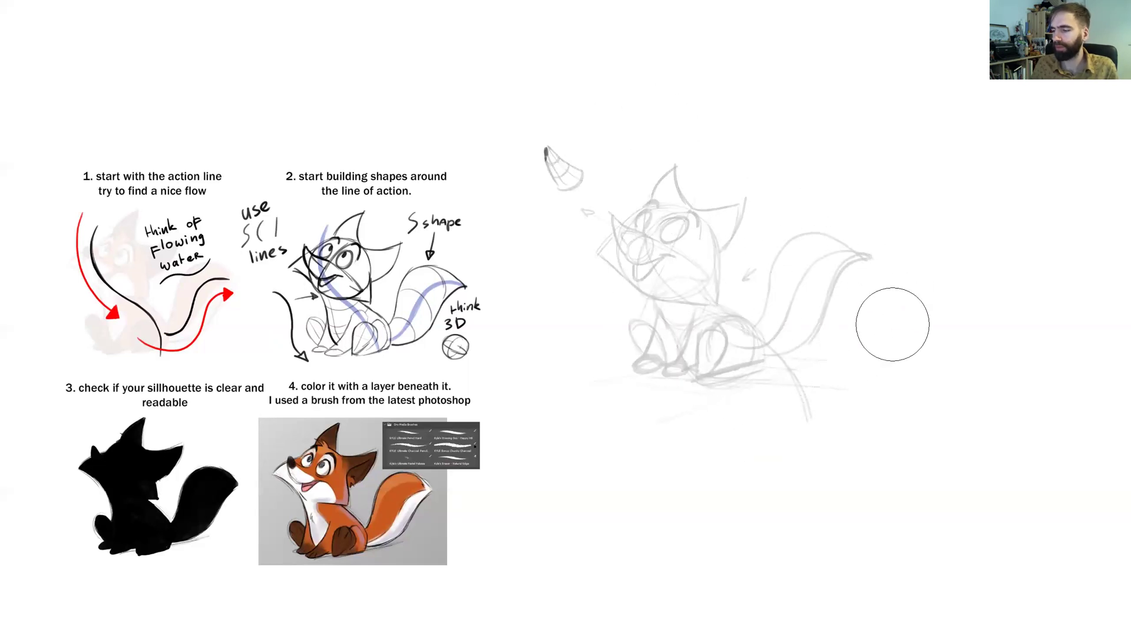
Step: Redraw the nose, snout and curved mouth line in dark brush strokes over the faded sketch
{"action": "key", "text": "b"}
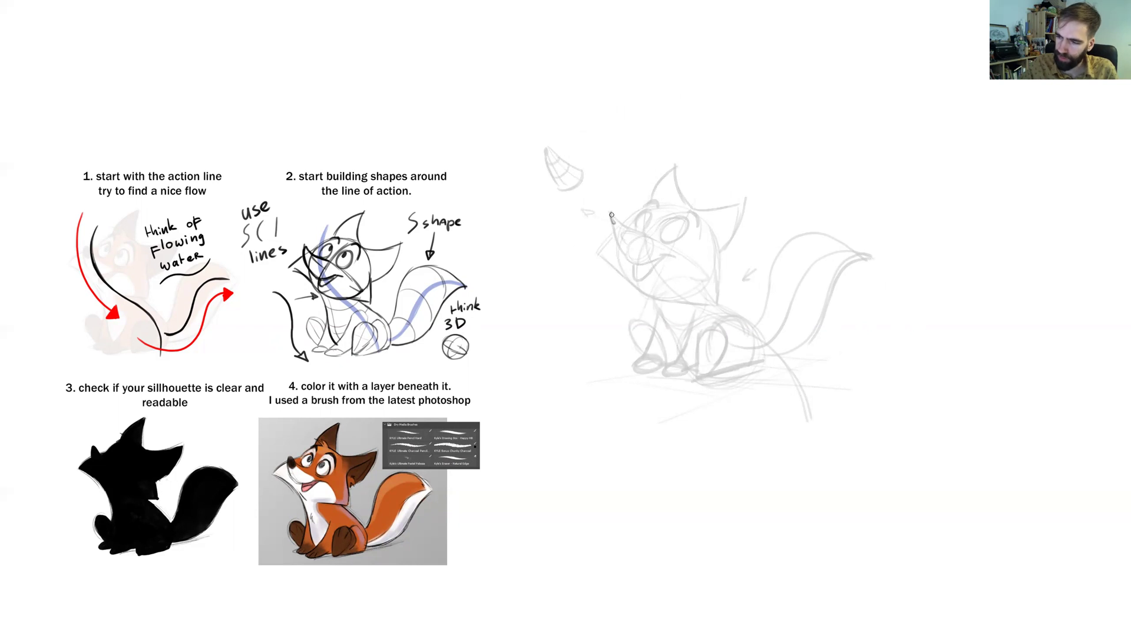
{"action": "left_click_drag", "start_coordinate": [626, 229], "coordinate": [664, 229]}
{"action": "mouse_move", "coordinate": [664, 229]}
{"action": "left_mouse_down"}
{"action": "mouse_move", "coordinate": [556, 227]}
{"action": "mouse_move", "coordinate": [504, 255]}
{"action": "mouse_move", "coordinate": [521, 277]}
{"action": "mouse_move", "coordinate": [599, 270]}
{"action": "mouse_move", "coordinate": [583, 268]}
{"action": "left_mouse_up"}
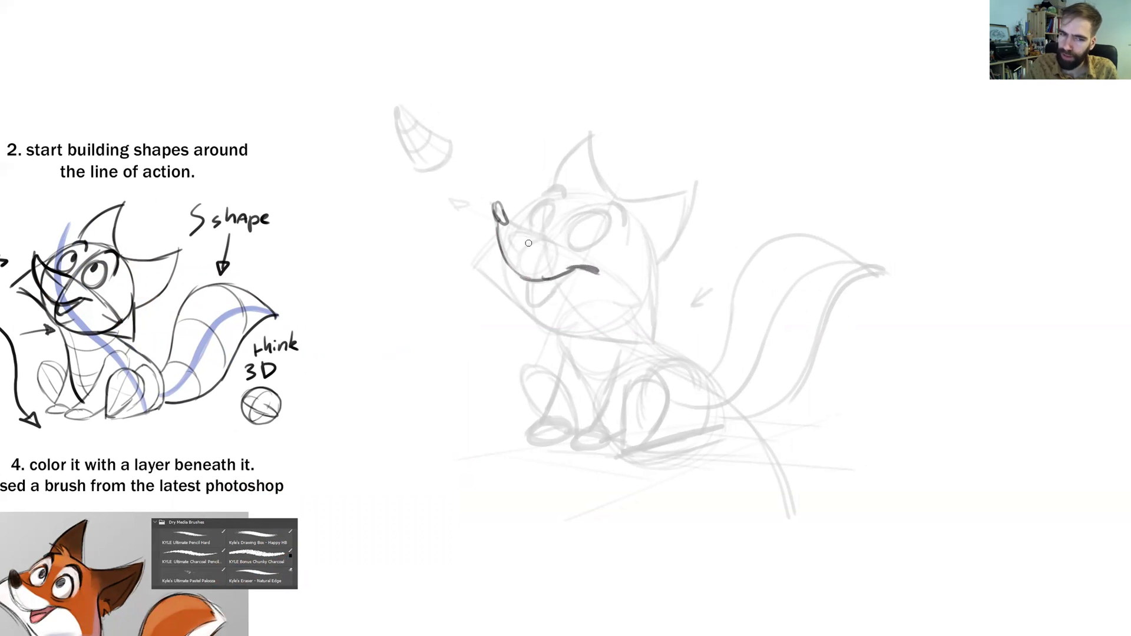
{"action": "left_click_drag", "start_coordinate": [503, 214], "coordinate": [558, 242]}
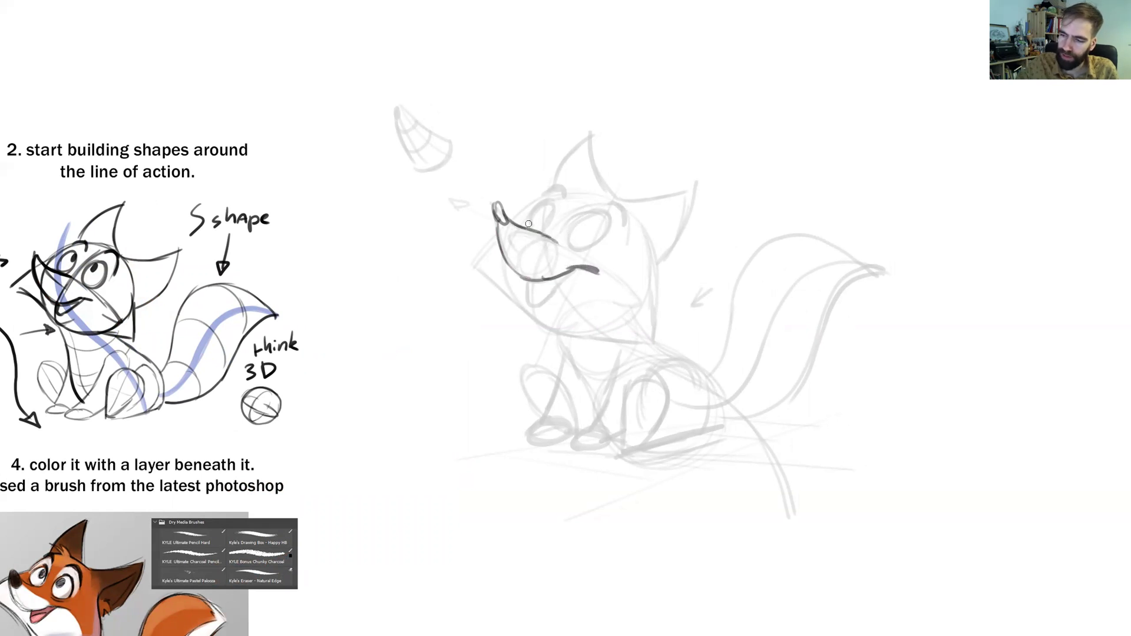
Step: Redraw the lower lip, both eyes with dark pupils and the thick eyebrows over the faded sketch
{"action": "mouse_move", "coordinate": [528, 285]}
{"action": "left_mouse_down"}
{"action": "mouse_move", "coordinate": [555, 292]}
{"action": "mouse_move", "coordinate": [546, 298]}
{"action": "mouse_move", "coordinate": [584, 265]}
{"action": "mouse_move", "coordinate": [599, 219]}
{"action": "mouse_move", "coordinate": [570, 231]}
{"action": "mouse_move", "coordinate": [603, 219]}
{"action": "mouse_move", "coordinate": [602, 236]}
{"action": "mouse_move", "coordinate": [569, 244]}
{"action": "mouse_move", "coordinate": [589, 214]}
{"action": "mouse_move", "coordinate": [571, 235]}
{"action": "mouse_move", "coordinate": [578, 222]}
{"action": "mouse_move", "coordinate": [591, 213]}
{"action": "mouse_move", "coordinate": [599, 246]}
{"action": "left_mouse_up"}
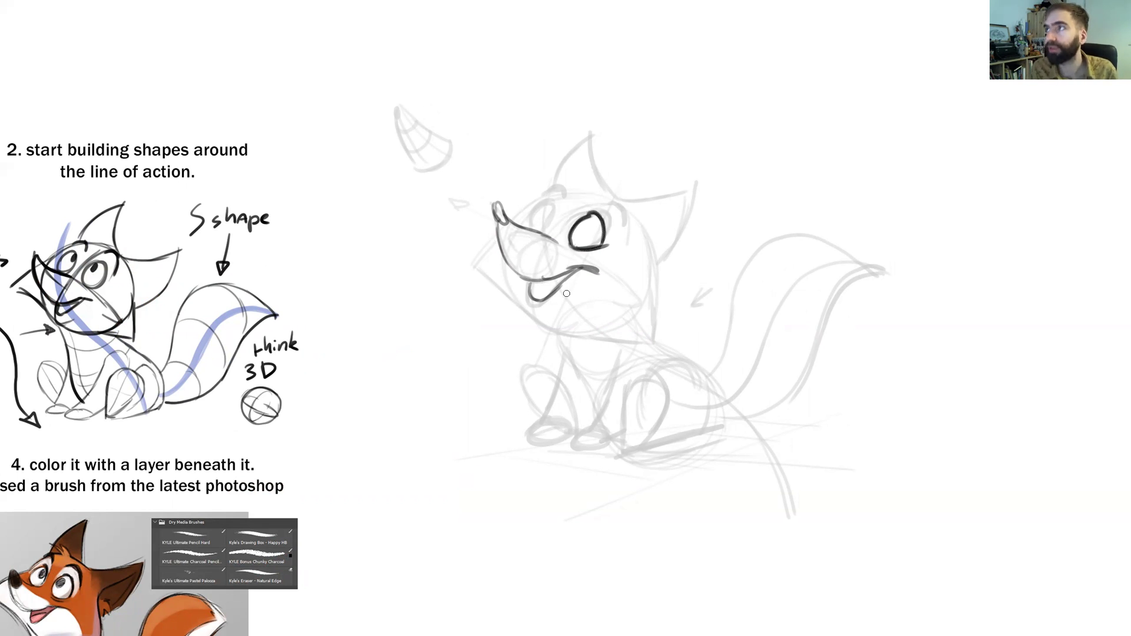
{"action": "mouse_move", "coordinate": [530, 212]}
{"action": "left_mouse_down"}
{"action": "mouse_move", "coordinate": [555, 212]}
{"action": "mouse_move", "coordinate": [553, 203]}
{"action": "mouse_move", "coordinate": [526, 225]}
{"action": "mouse_move", "coordinate": [551, 209]}
{"action": "mouse_move", "coordinate": [588, 223]}
{"action": "mouse_move", "coordinate": [556, 187]}
{"action": "mouse_move", "coordinate": [574, 192]}
{"action": "mouse_move", "coordinate": [566, 180]}
{"action": "mouse_move", "coordinate": [624, 211]}
{"action": "mouse_move", "coordinate": [626, 231]}
{"action": "mouse_move", "coordinate": [624, 202]}
{"action": "left_mouse_up"}
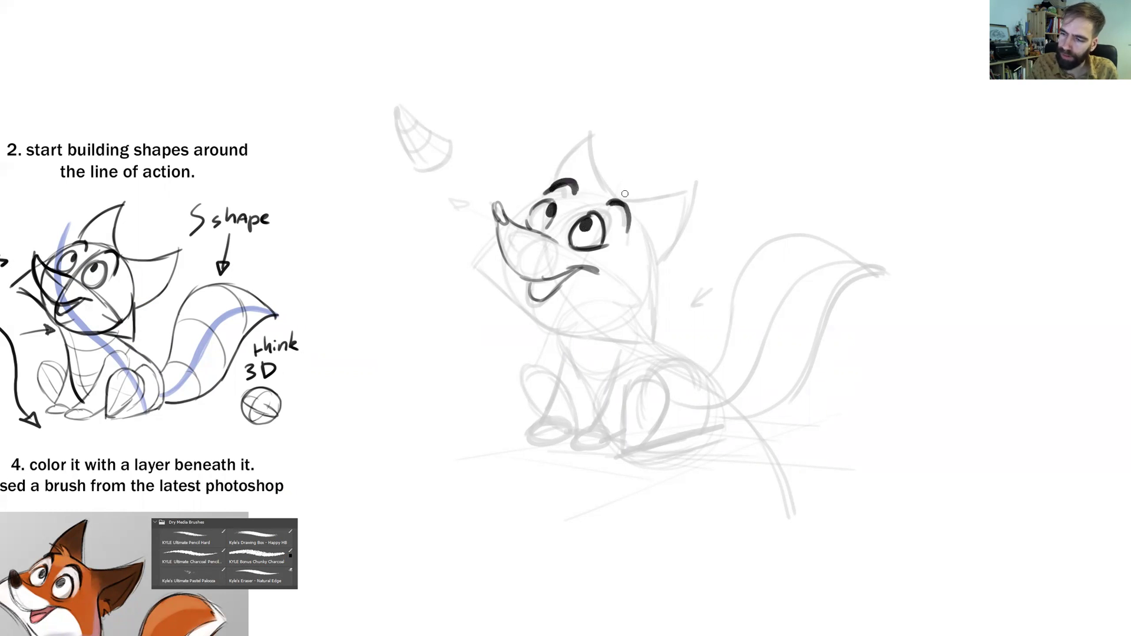
Step: Redraw the forehead, pointed cheek, back of the head and lower jaw, plus the curved cheek marking line, in dark strokes
{"action": "mouse_move", "coordinate": [541, 192]}
{"action": "left_mouse_down"}
{"action": "mouse_move", "coordinate": [463, 258]}
{"action": "mouse_move", "coordinate": [532, 320]}
{"action": "mouse_move", "coordinate": [598, 340]}
{"action": "left_mouse_up"}
{"action": "left_click_drag", "start_coordinate": [653, 237], "coordinate": [666, 339]}
{"action": "left_click_drag", "start_coordinate": [563, 337], "coordinate": [661, 339]}
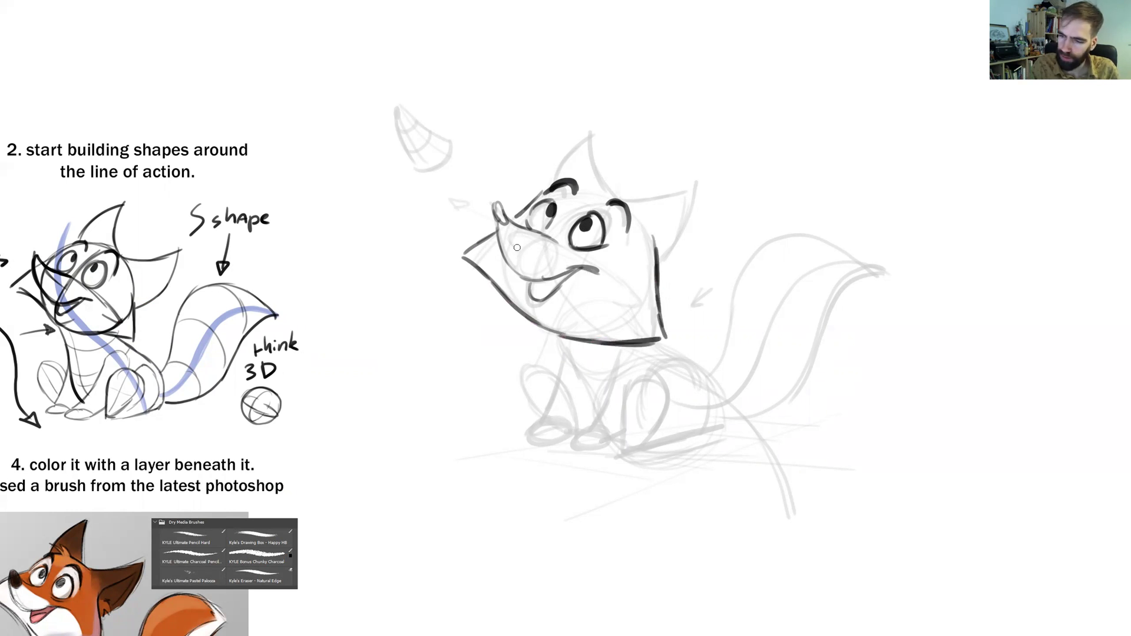
{"action": "mouse_move", "coordinate": [505, 222]}
{"action": "left_mouse_down"}
{"action": "mouse_move", "coordinate": [539, 258]}
{"action": "mouse_move", "coordinate": [602, 271]}
{"action": "mouse_move", "coordinate": [647, 344]}
{"action": "left_mouse_up"}
Step: Draw the near ear's upper edge and a small folded-cone ear study with cross-contour lines in the empty space above the fox
{"action": "mouse_move", "coordinate": [613, 193]}
{"action": "left_mouse_down"}
{"action": "mouse_move", "coordinate": [663, 192]}
{"action": "mouse_move", "coordinate": [710, 178]}
{"action": "left_mouse_up"}
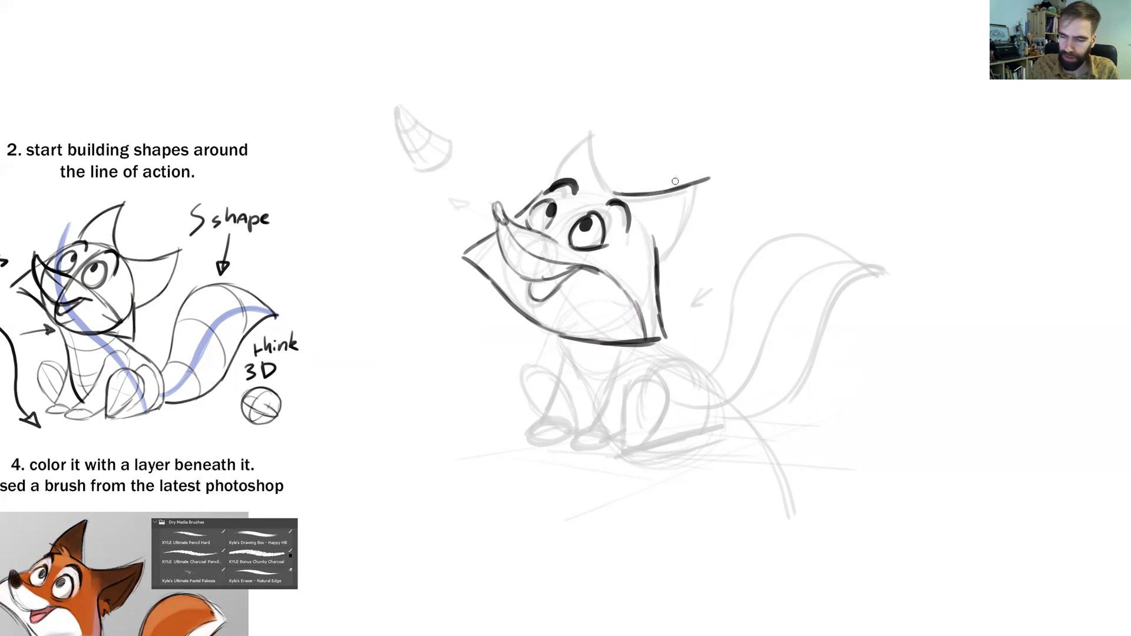
{"action": "mouse_move", "coordinate": [707, 75]}
{"action": "left_mouse_down"}
{"action": "mouse_move", "coordinate": [787, 49]}
{"action": "mouse_move", "coordinate": [709, 97]}
{"action": "mouse_move", "coordinate": [726, 114]}
{"action": "mouse_move", "coordinate": [721, 128]}
{"action": "mouse_move", "coordinate": [792, 57]}
{"action": "mouse_move", "coordinate": [763, 138]}
{"action": "left_mouse_up"}
{"action": "left_click_drag", "start_coordinate": [763, 138], "coordinate": [738, 102]}
{"action": "left_click_drag", "start_coordinate": [784, 51], "coordinate": [793, 49]}
{"action": "mouse_move", "coordinate": [728, 118]}
{"action": "left_mouse_down"}
{"action": "mouse_move", "coordinate": [721, 79]}
{"action": "mouse_move", "coordinate": [780, 60]}
{"action": "left_mouse_up"}
{"action": "left_click_drag", "start_coordinate": [757, 112], "coordinate": [789, 71]}
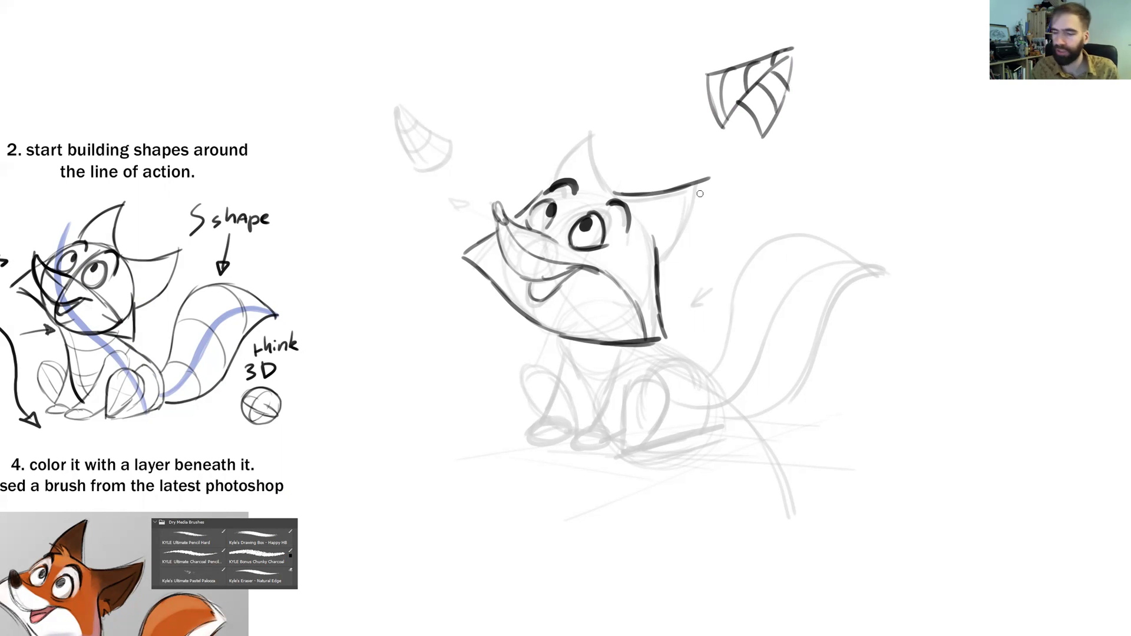
Step: Complete the outlines of both pointed ears, with fur marks inside the near ear and at the base of the far one
{"action": "left_click_drag", "start_coordinate": [707, 178], "coordinate": [656, 270]}
{"action": "mouse_move", "coordinate": [642, 224]}
{"action": "left_mouse_down"}
{"action": "mouse_move", "coordinate": [712, 176]}
{"action": "mouse_move", "coordinate": [660, 248]}
{"action": "left_mouse_up"}
{"action": "mouse_move", "coordinate": [598, 182]}
{"action": "left_mouse_down"}
{"action": "mouse_move", "coordinate": [598, 120]}
{"action": "mouse_move", "coordinate": [549, 177]}
{"action": "mouse_move", "coordinate": [597, 125]}
{"action": "left_mouse_up"}
{"action": "mouse_move", "coordinate": [592, 185]}
{"action": "left_mouse_down"}
{"action": "mouse_move", "coordinate": [577, 160]}
{"action": "mouse_move", "coordinate": [583, 178]}
{"action": "mouse_move", "coordinate": [554, 168]}
{"action": "mouse_move", "coordinate": [600, 182]}
{"action": "left_mouse_up"}
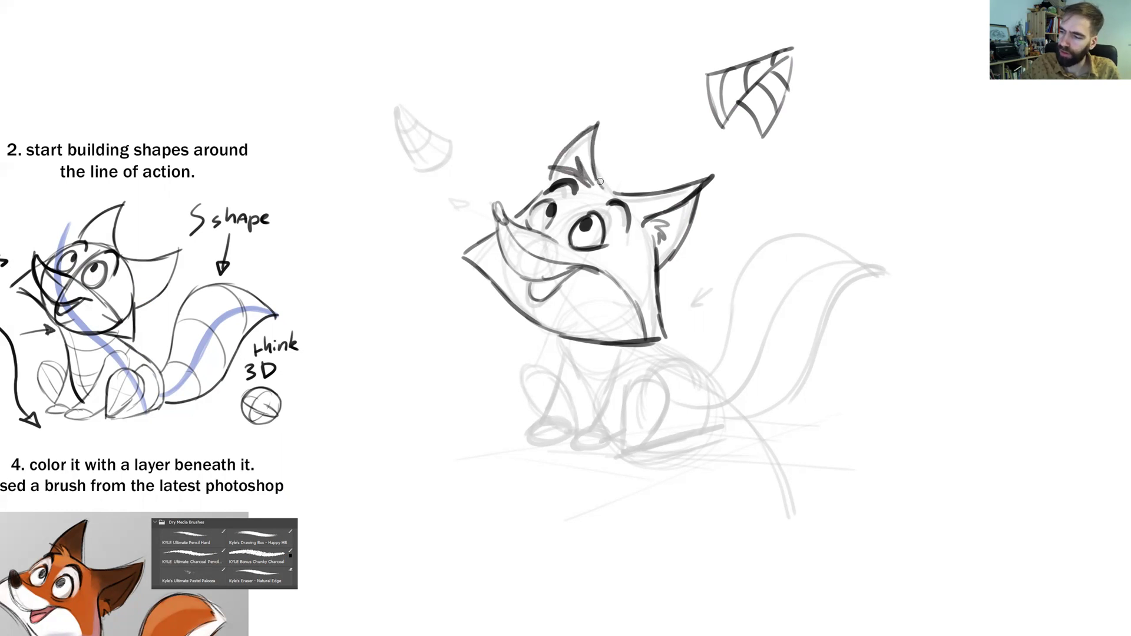
Step: Redraw the two front legs with toe lines below the head, erasing stray strokes along the way
{"action": "left_click_drag", "start_coordinate": [608, 388], "coordinate": [662, 366]}
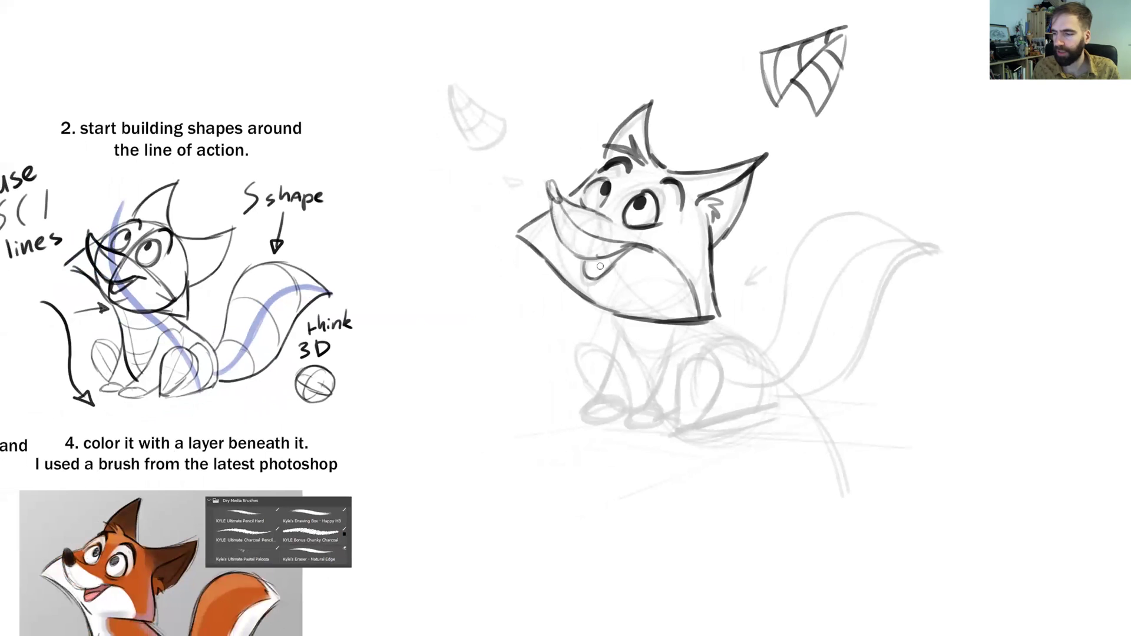
{"action": "left_click_drag", "start_coordinate": [611, 267], "coordinate": [590, 276]}
{"action": "left_click_drag", "start_coordinate": [660, 336], "coordinate": [645, 291]}
{"action": "left_click_drag", "start_coordinate": [595, 261], "coordinate": [633, 346]}
{"action": "key", "text": "e"}
{"action": "mouse_move", "coordinate": [597, 266]}
{"action": "left_mouse_down"}
{"action": "mouse_move", "coordinate": [667, 255]}
{"action": "mouse_move", "coordinate": [680, 240]}
{"action": "mouse_move", "coordinate": [662, 275]}
{"action": "left_mouse_up"}
{"action": "key", "text": "b"}
{"action": "left_click_drag", "start_coordinate": [626, 402], "coordinate": [655, 352]}
{"action": "mouse_move", "coordinate": [633, 222]}
{"action": "left_mouse_down"}
{"action": "mouse_move", "coordinate": [611, 321]}
{"action": "mouse_move", "coordinate": [638, 324]}
{"action": "left_mouse_up"}
{"action": "mouse_move", "coordinate": [669, 283]}
{"action": "left_mouse_down"}
{"action": "mouse_move", "coordinate": [639, 324]}
{"action": "mouse_move", "coordinate": [677, 329]}
{"action": "left_mouse_up"}
{"action": "left_click_drag", "start_coordinate": [612, 307], "coordinate": [628, 323]}
{"action": "left_click_drag", "start_coordinate": [651, 314], "coordinate": [664, 328]}
Step: Redraw both hind legs with toe lines on their raised feet and outline the fox's back and rump
{"action": "mouse_move", "coordinate": [670, 314]}
{"action": "left_mouse_down"}
{"action": "mouse_move", "coordinate": [675, 328]}
{"action": "mouse_move", "coordinate": [702, 258]}
{"action": "mouse_move", "coordinate": [737, 244]}
{"action": "mouse_move", "coordinate": [728, 303]}
{"action": "mouse_move", "coordinate": [688, 330]}
{"action": "mouse_move", "coordinate": [718, 334]}
{"action": "left_mouse_up"}
{"action": "mouse_move", "coordinate": [721, 244]}
{"action": "left_mouse_down"}
{"action": "mouse_move", "coordinate": [758, 273]}
{"action": "mouse_move", "coordinate": [731, 309]}
{"action": "left_mouse_up"}
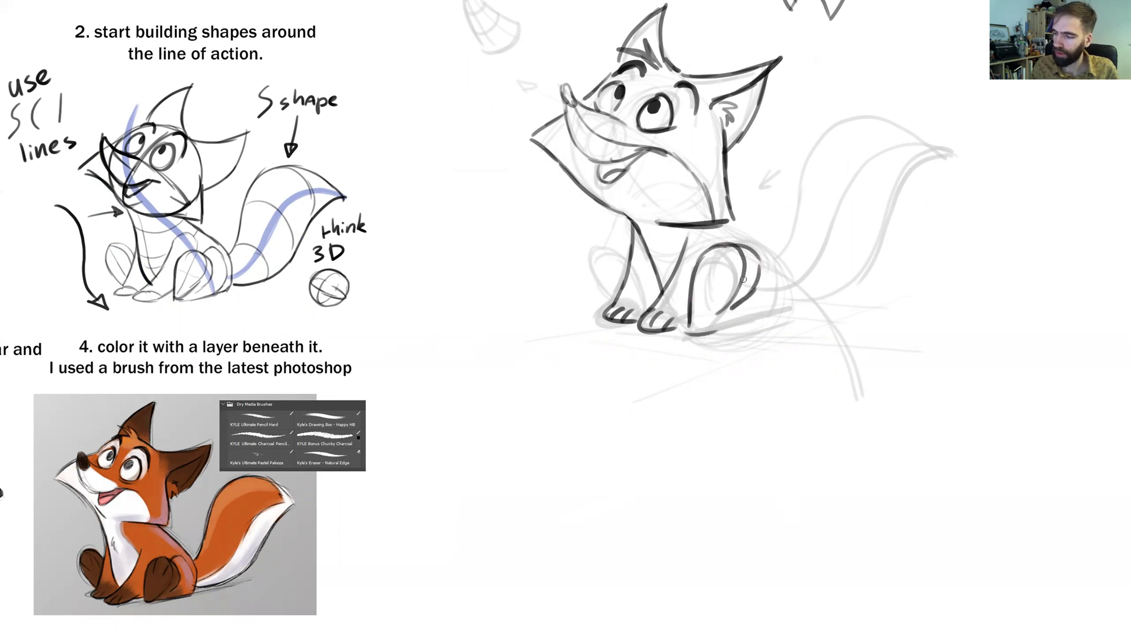
{"action": "mouse_move", "coordinate": [584, 245]}
{"action": "left_mouse_down"}
{"action": "mouse_move", "coordinate": [602, 237]}
{"action": "mouse_move", "coordinate": [590, 271]}
{"action": "mouse_move", "coordinate": [609, 298]}
{"action": "mouse_move", "coordinate": [620, 258]}
{"action": "left_mouse_up"}
{"action": "mouse_move", "coordinate": [589, 243]}
{"action": "left_mouse_down"}
{"action": "mouse_move", "coordinate": [602, 233]}
{"action": "mouse_move", "coordinate": [626, 258]}
{"action": "left_mouse_up"}
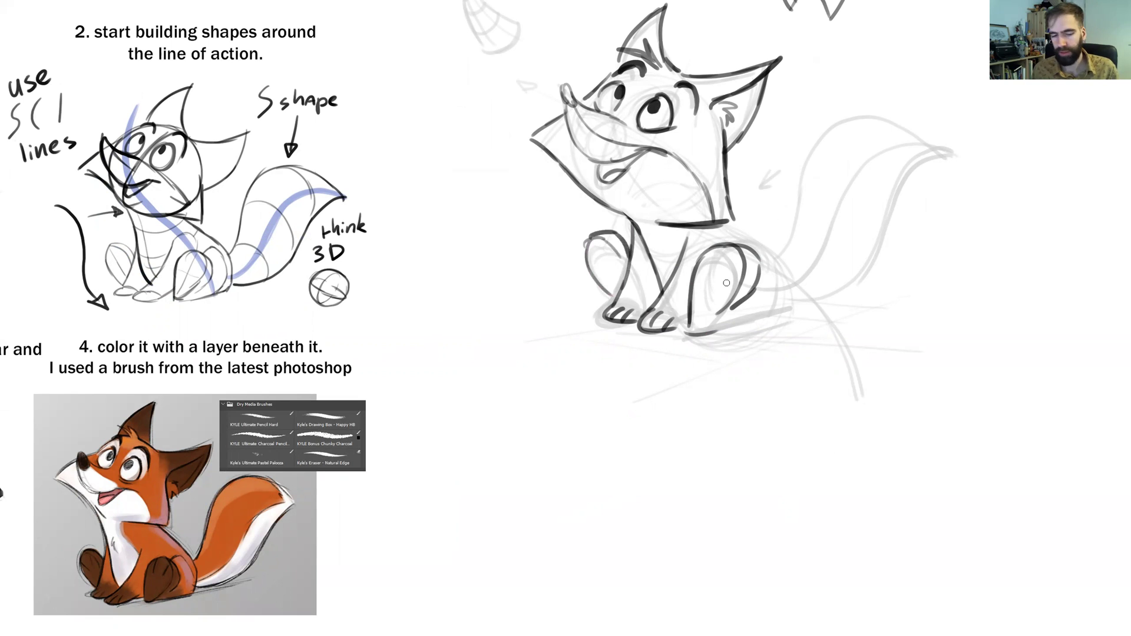
{"action": "mouse_move", "coordinate": [718, 224]}
{"action": "left_mouse_down"}
{"action": "mouse_move", "coordinate": [786, 265]}
{"action": "mouse_move", "coordinate": [769, 318]}
{"action": "mouse_move", "coordinate": [704, 336]}
{"action": "left_mouse_up"}
{"action": "left_click_drag", "start_coordinate": [767, 317], "coordinate": [734, 330]}
{"action": "left_click_drag", "start_coordinate": [590, 250], "coordinate": [611, 270]}
{"action": "mouse_move", "coordinate": [728, 245]}
{"action": "left_mouse_down"}
{"action": "mouse_move", "coordinate": [709, 275]}
{"action": "mouse_move", "coordinate": [722, 285]}
{"action": "left_mouse_up"}
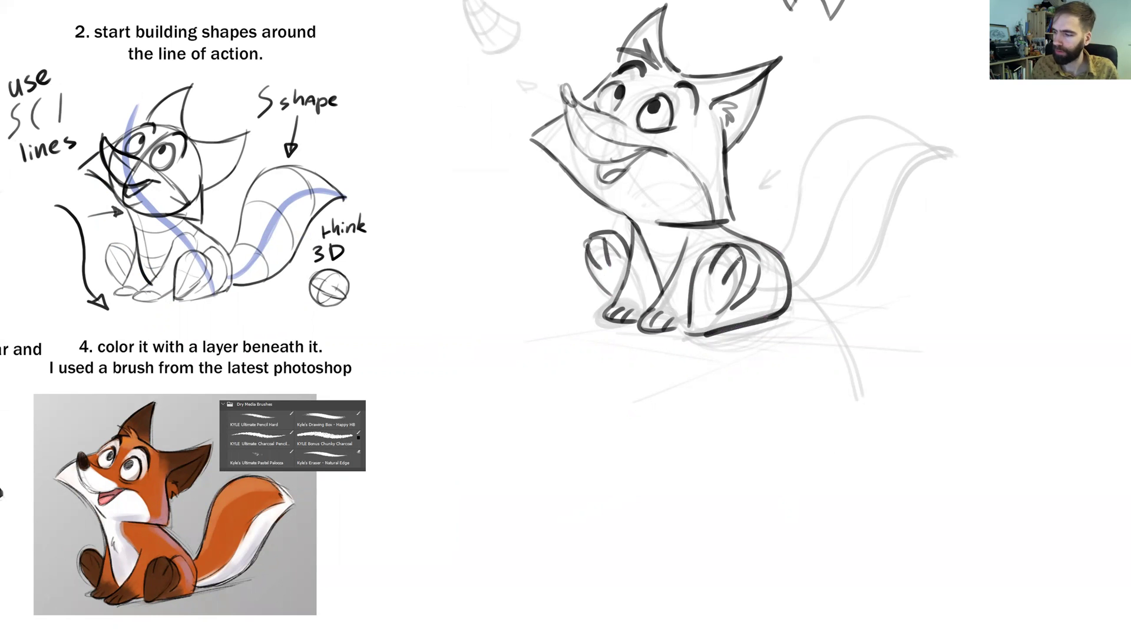
Step: Redraw the S-shaped tail with its lower and upper contours and a zigzag fur marking near the tip
{"action": "mouse_move", "coordinate": [789, 312]}
{"action": "left_mouse_down"}
{"action": "mouse_move", "coordinate": [877, 266]}
{"action": "mouse_move", "coordinate": [947, 153]}
{"action": "left_mouse_up"}
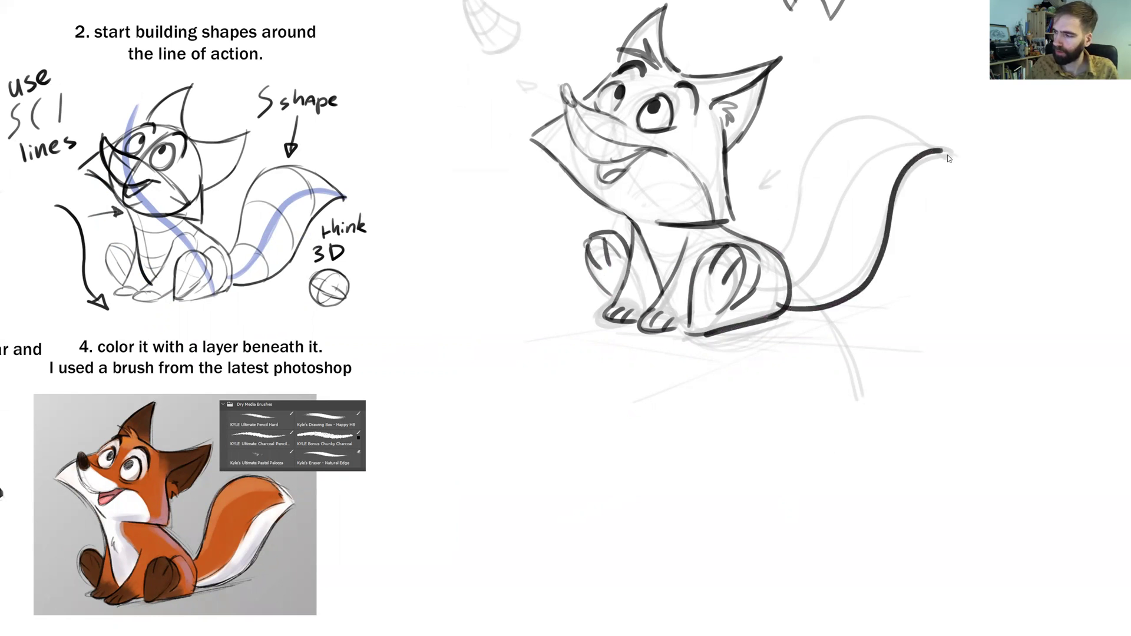
{"action": "mouse_move", "coordinate": [780, 268]}
{"action": "left_mouse_down"}
{"action": "mouse_move", "coordinate": [852, 109]}
{"action": "mouse_move", "coordinate": [919, 125]}
{"action": "mouse_move", "coordinate": [947, 154]}
{"action": "left_mouse_up"}
{"action": "left_click_drag", "start_coordinate": [808, 351], "coordinate": [718, 447]}
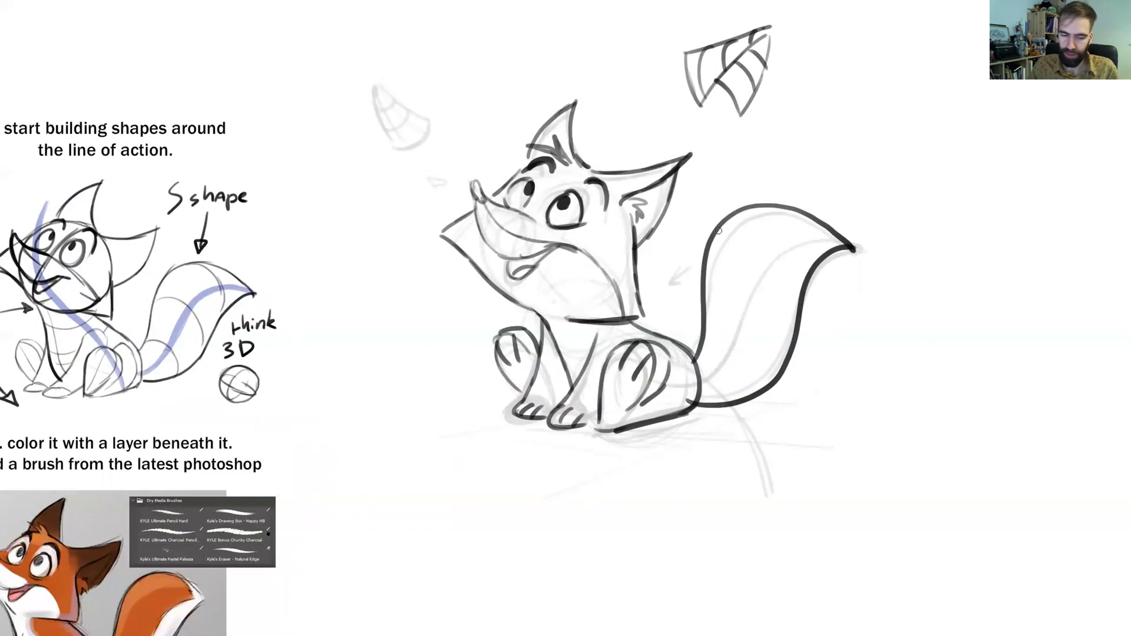
{"action": "mouse_move", "coordinate": [731, 233]}
{"action": "left_mouse_down"}
{"action": "mouse_move", "coordinate": [779, 224]}
{"action": "mouse_move", "coordinate": [804, 252]}
{"action": "mouse_move", "coordinate": [804, 280]}
{"action": "mouse_move", "coordinate": [871, 288]}
{"action": "left_mouse_up"}
Step: Move the fox sketch lower and enlarge it proportionally with Free Transform
{"action": "key", "text": "ctrl+minus"}
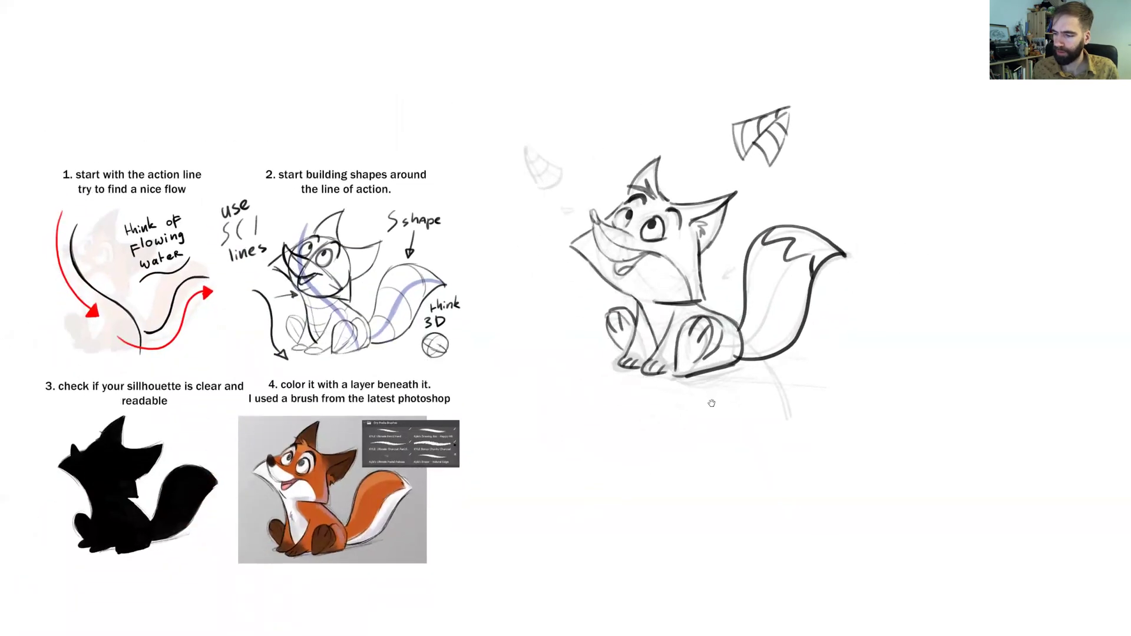
{"action": "left_click_drag", "start_coordinate": [751, 366], "coordinate": [743, 457]}
{"action": "key", "text": "ctrl+t"}
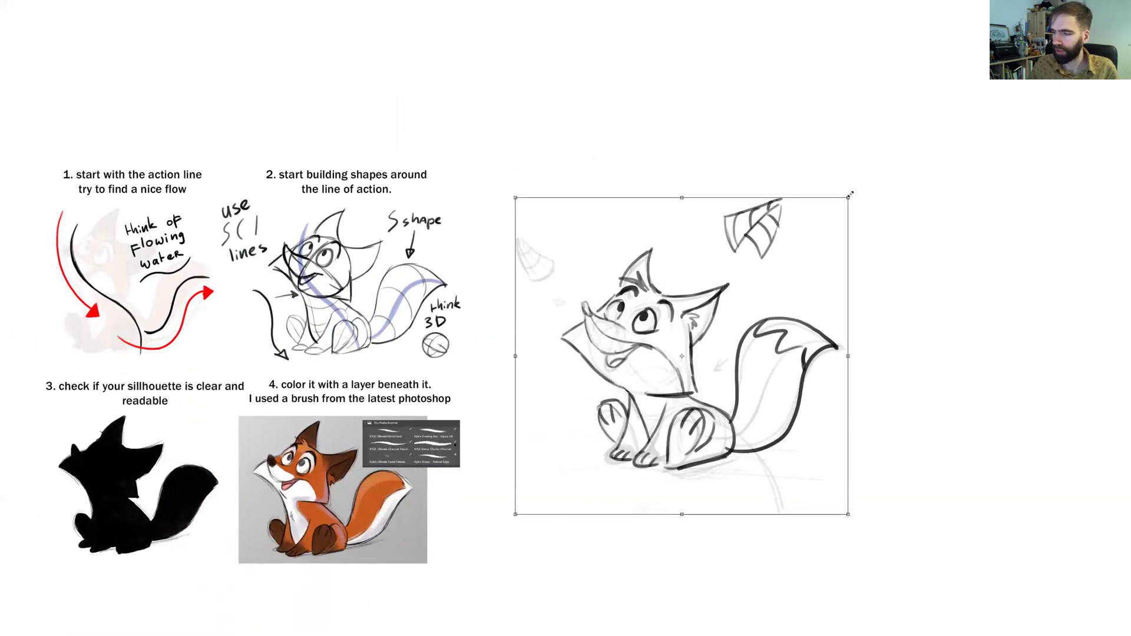
{"action": "left_click_drag", "start_coordinate": [838, 193], "coordinate": [904, 134]}
{"action": "left_click_drag", "start_coordinate": [766, 295], "coordinate": [803, 284]}
{"action": "key", "text": "Return"}
Step: Show the hidden interface panels and lower the fox sketch layer's opacity to 20%
{"action": "key", "text": "Tab"}
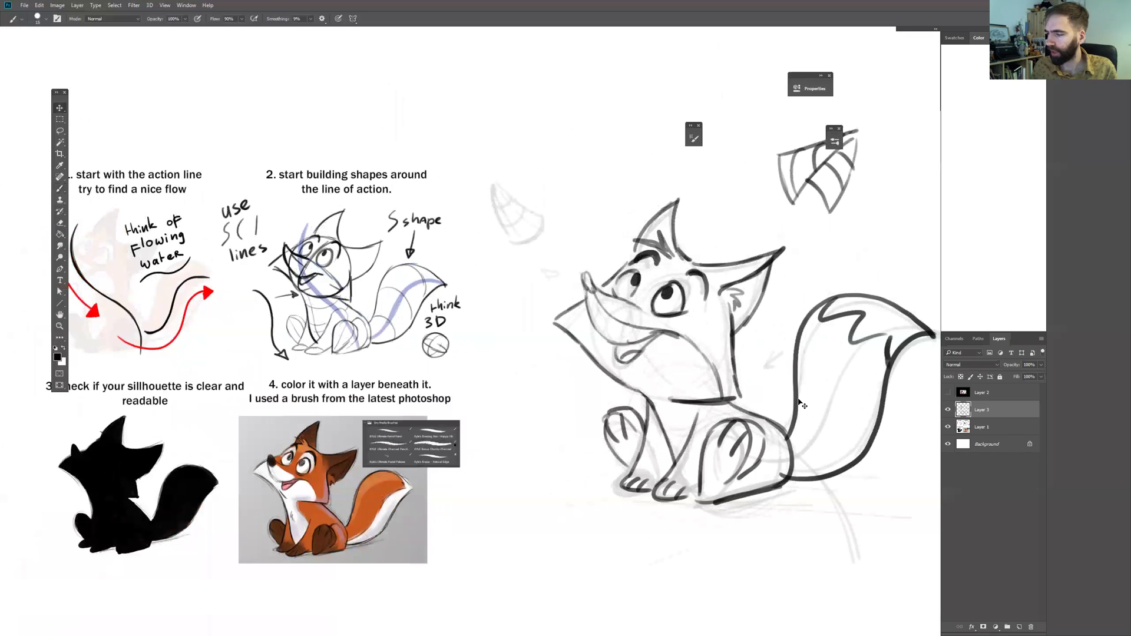
{"action": "left_click_drag", "start_coordinate": [1017, 378], "coordinate": [1005, 378]}
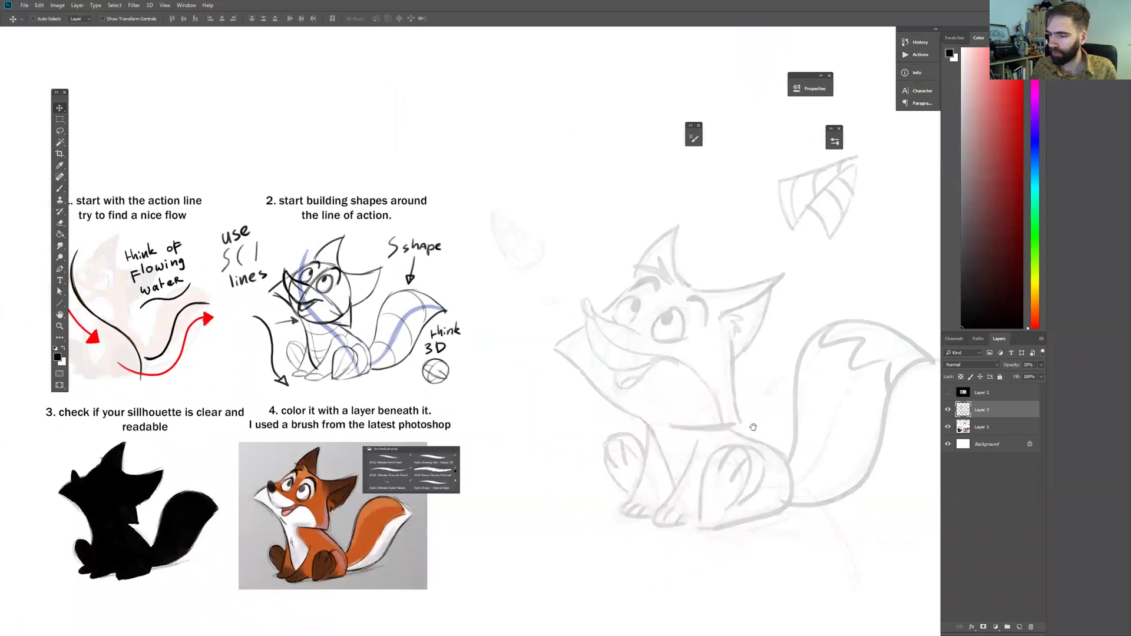
{"action": "left_click_drag", "start_coordinate": [750, 435], "coordinate": [725, 412]}
Step: Choose the KYLE Ultimate Pencil Hard brush from the Dry Media Brushes for the line art
{"action": "key", "text": "b"}
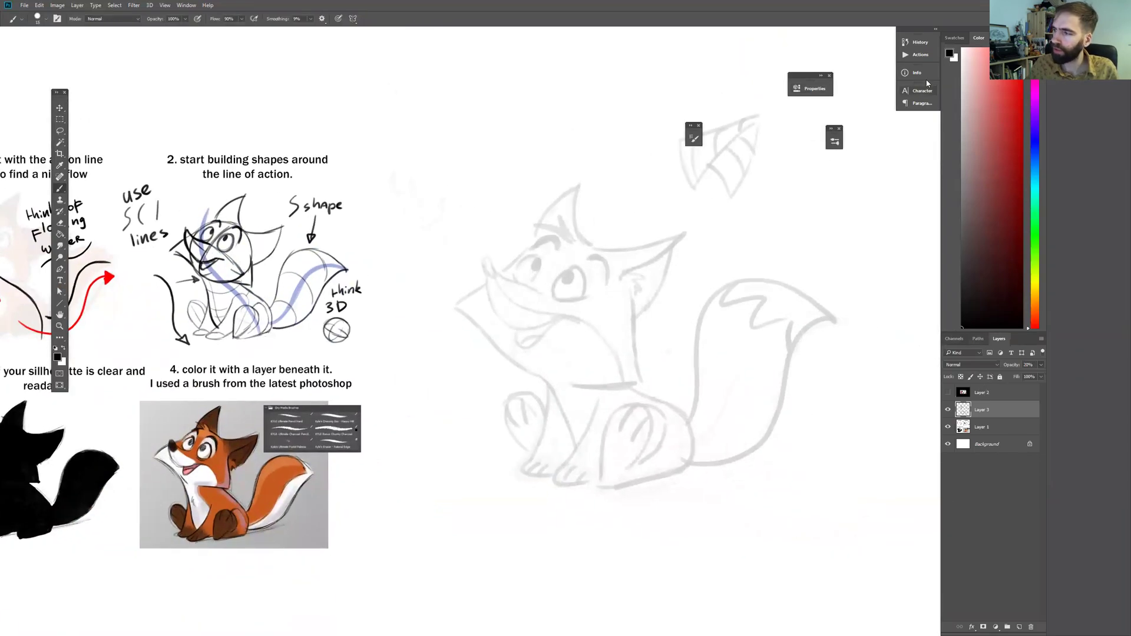
{"action": "left_click", "coordinate": [694, 137]}
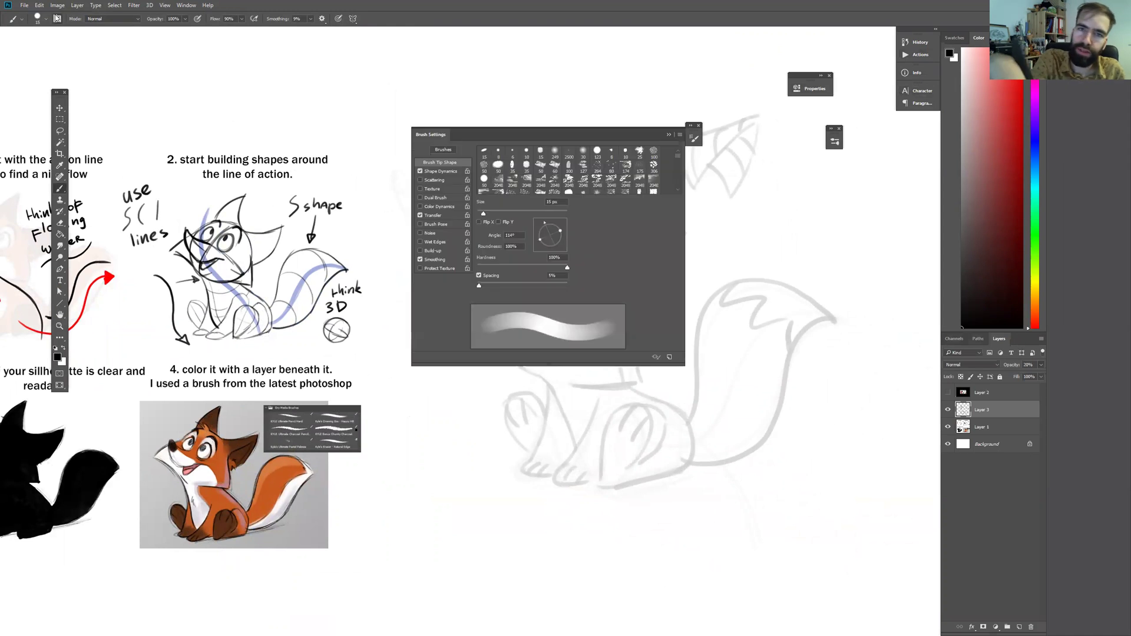
{"action": "left_click", "coordinate": [458, 150]}
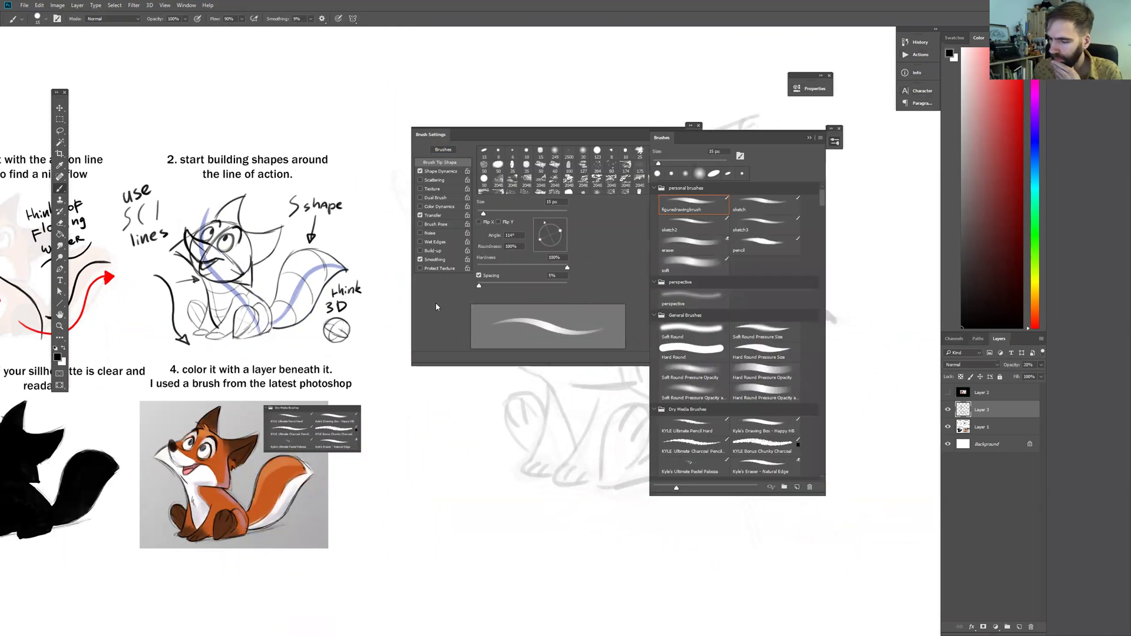
{"action": "scroll", "coordinate": [683, 250], "scroll_direction": "down", "scroll_amount": 5}
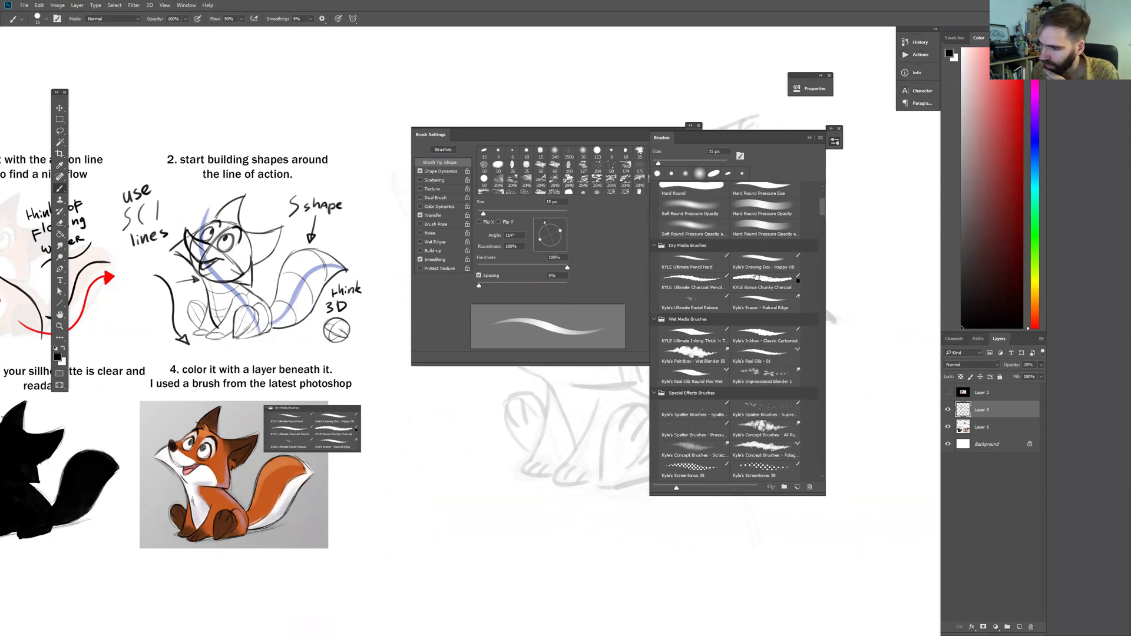
{"action": "left_click", "coordinate": [690, 260]}
{"action": "left_click", "coordinate": [834, 141]}
{"action": "key", "text": "F5"}
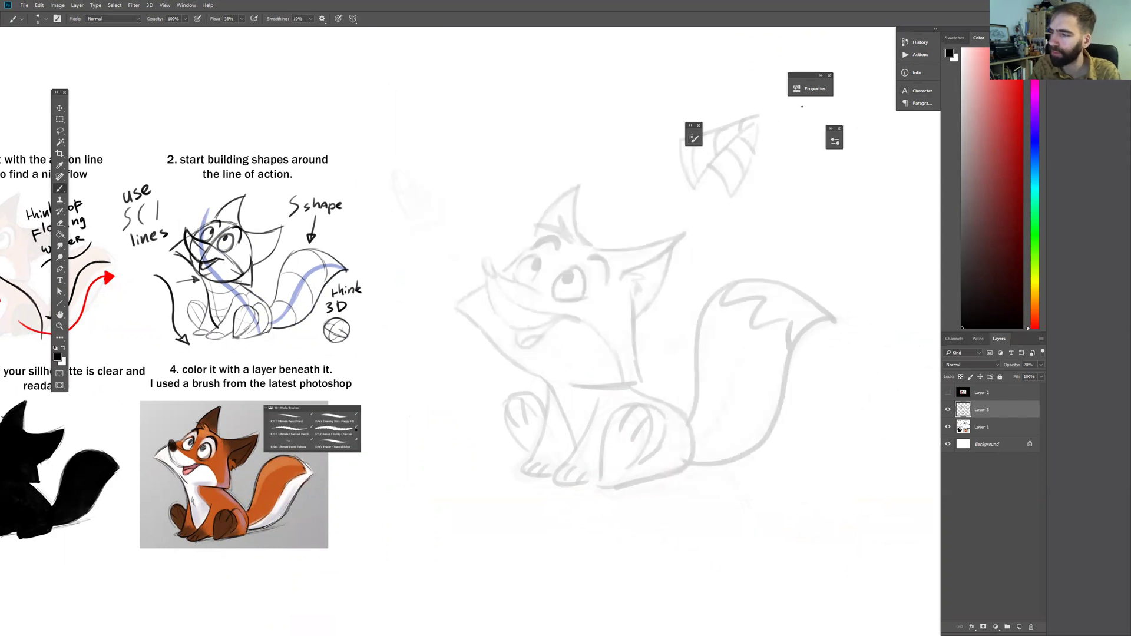
Step: Add a new layer above the faded sketch and draw clean pencil lines for the nose, snout, mouth and lower jaw edge
{"action": "left_click_drag", "start_coordinate": [654, 407], "coordinate": [710, 427]}
{"action": "left_click", "coordinate": [1019, 627]}
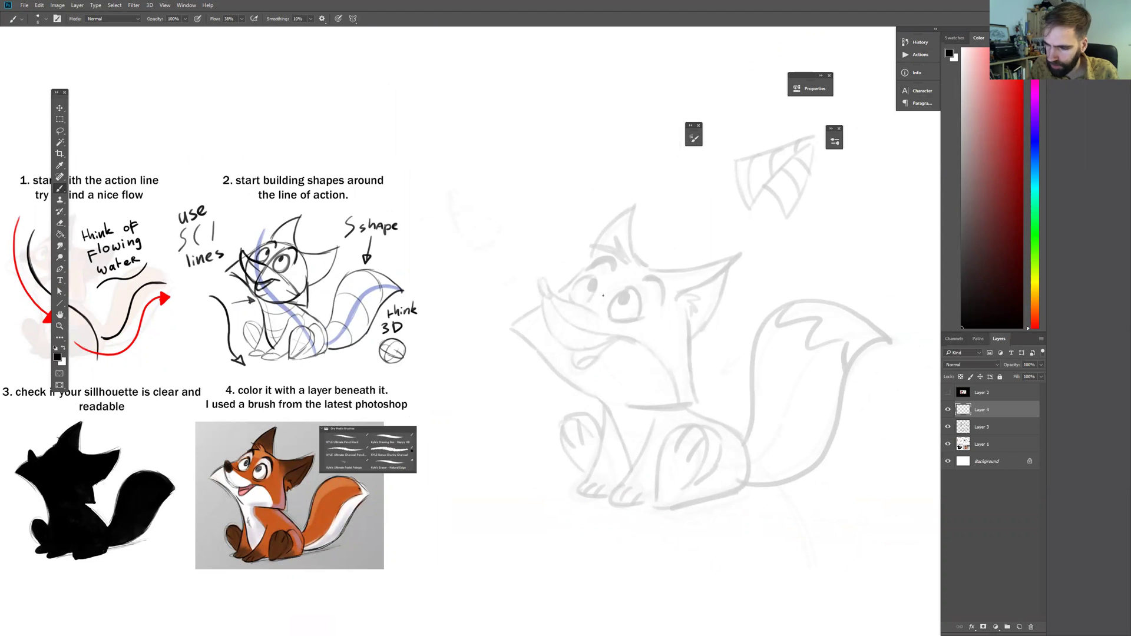
{"action": "mouse_move", "coordinate": [541, 282]}
{"action": "left_mouse_down"}
{"action": "mouse_move", "coordinate": [543, 298]}
{"action": "mouse_move", "coordinate": [546, 279]}
{"action": "mouse_move", "coordinate": [550, 297]}
{"action": "mouse_move", "coordinate": [544, 289]}
{"action": "mouse_move", "coordinate": [596, 312]}
{"action": "mouse_move", "coordinate": [545, 327]}
{"action": "mouse_move", "coordinate": [562, 346]}
{"action": "mouse_move", "coordinate": [644, 340]}
{"action": "left_mouse_up"}
{"action": "mouse_move", "coordinate": [571, 353]}
{"action": "left_mouse_down"}
{"action": "mouse_move", "coordinate": [577, 371]}
{"action": "mouse_move", "coordinate": [626, 339]}
{"action": "left_mouse_up"}
{"action": "mouse_move", "coordinate": [572, 367]}
{"action": "left_mouse_down"}
{"action": "mouse_move", "coordinate": [590, 387]}
{"action": "mouse_move", "coordinate": [698, 404]}
{"action": "left_mouse_up"}
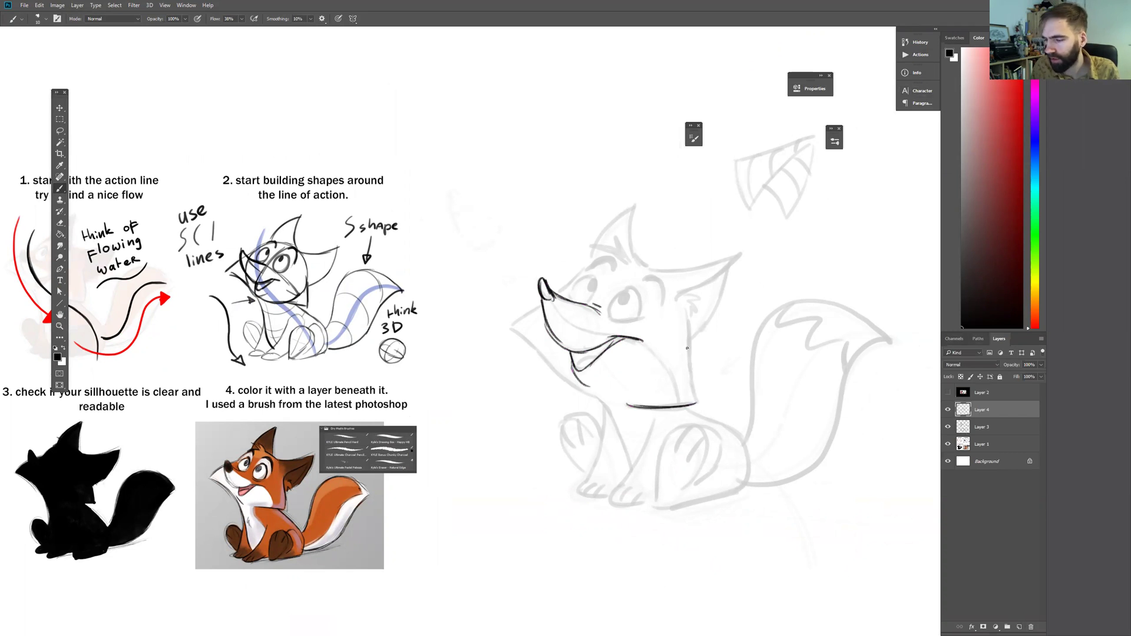
Step: Draw the back edge of the head, the fur tufts inside the near ear and the pointed cheek contour in clean lines
{"action": "left_click_drag", "start_coordinate": [685, 318], "coordinate": [700, 401]}
{"action": "left_click_drag", "start_coordinate": [696, 294], "coordinate": [688, 327]}
{"action": "mouse_move", "coordinate": [541, 303]}
{"action": "left_mouse_down"}
{"action": "mouse_move", "coordinate": [506, 327]}
{"action": "mouse_move", "coordinate": [528, 326]}
{"action": "mouse_move", "coordinate": [561, 384]}
{"action": "left_mouse_up"}
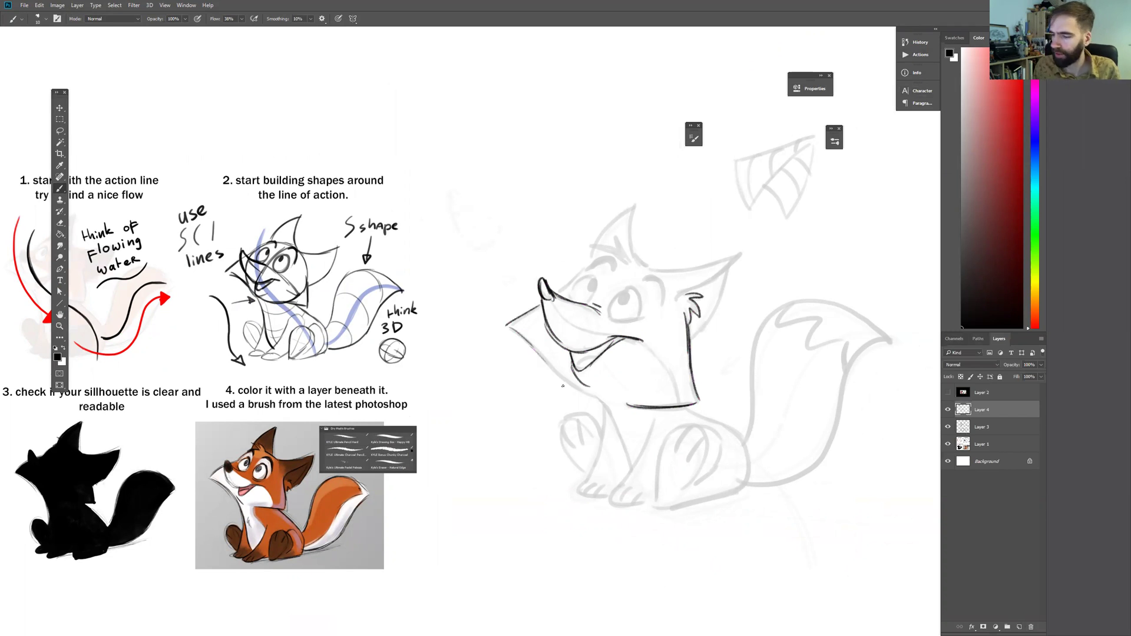
Step: Add a new color layer beneath the clean line layer and set the foreground color to a burnt orange
{"action": "left_click", "coordinate": [1019, 627]}
{"action": "left_click_drag", "start_coordinate": [972, 413], "coordinate": [972, 439]}
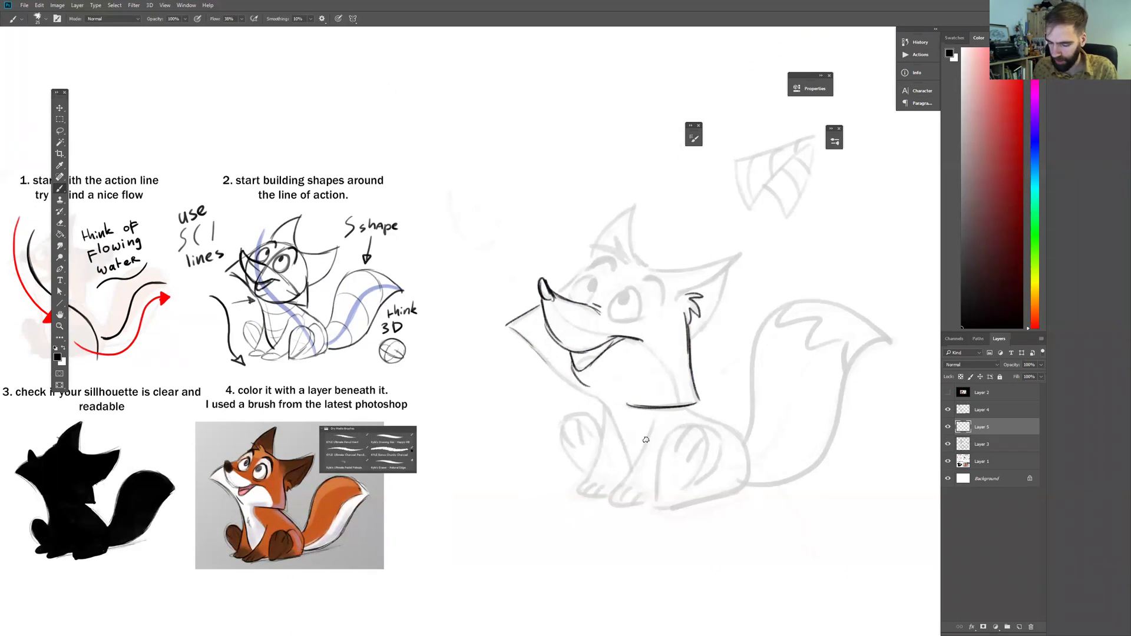
{"action": "key", "text": "l"}
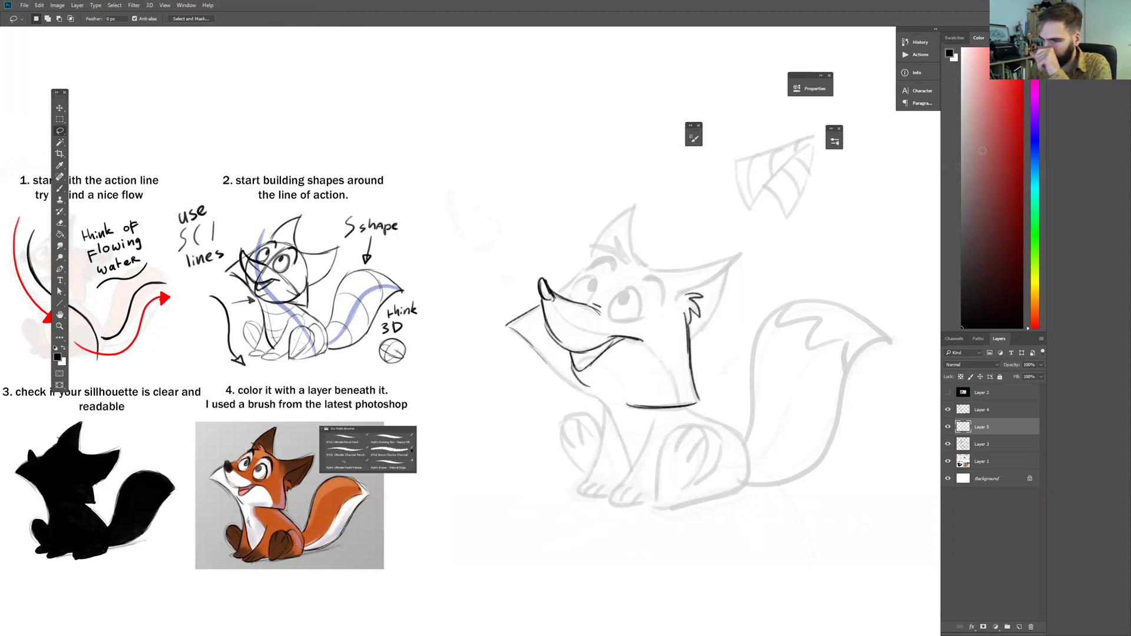
{"action": "left_click", "coordinate": [997, 96]}
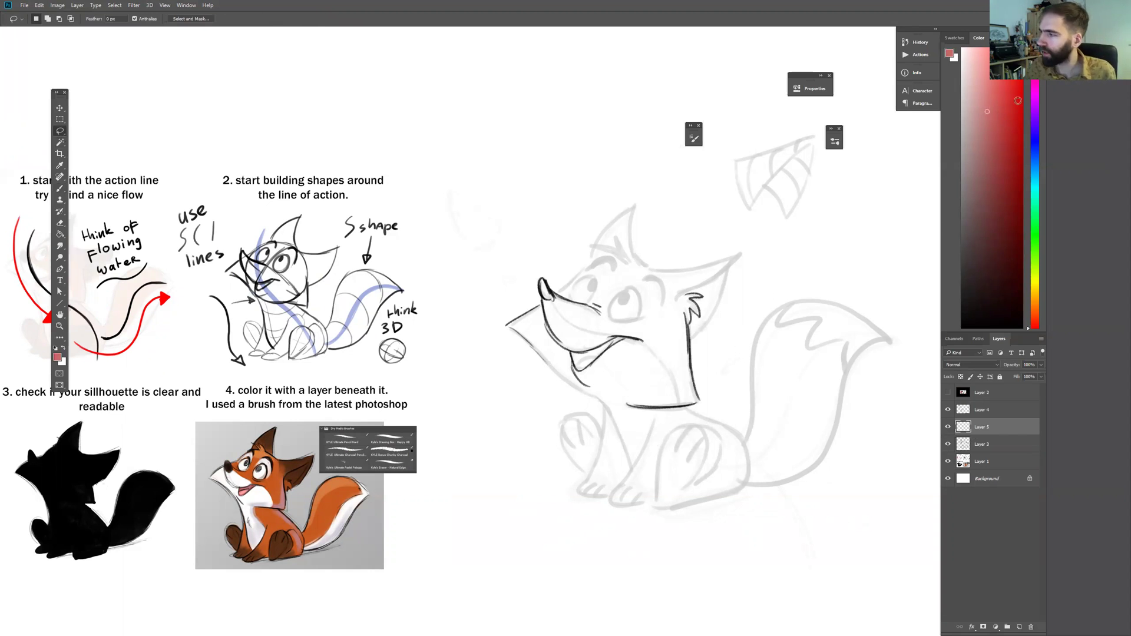
{"action": "left_click", "coordinate": [1035, 311]}
{"action": "left_click", "coordinate": [1016, 117]}
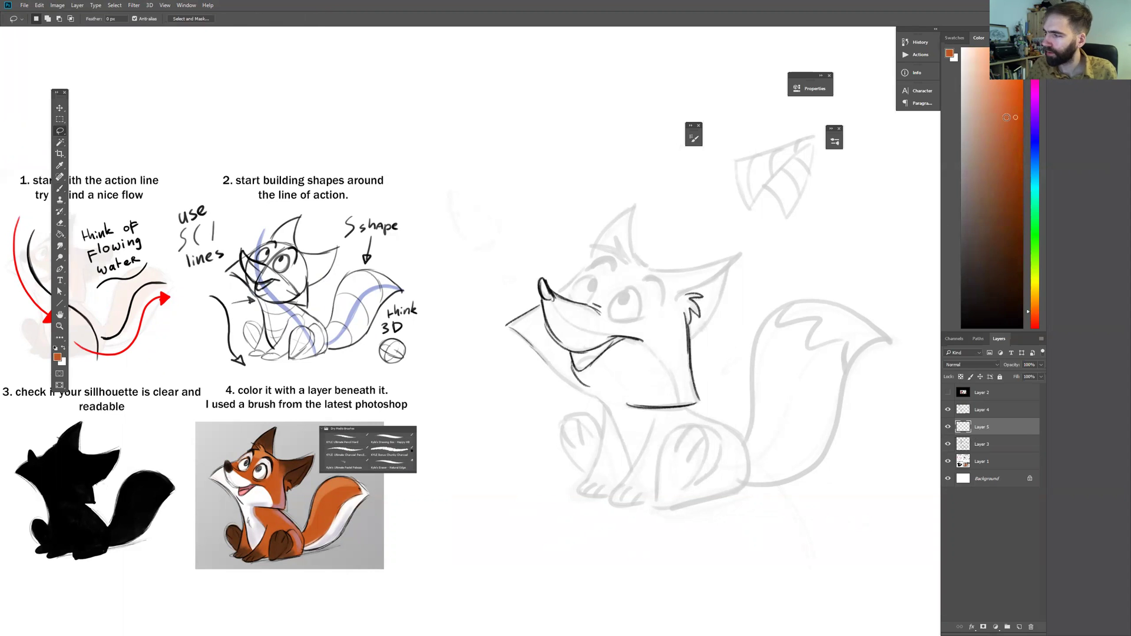
Step: Lasso the whole fox head including both ears, fill it with orange and move the color layer beneath the gray sketch
{"action": "mouse_move", "coordinate": [532, 318]}
{"action": "left_mouse_down"}
{"action": "mouse_move", "coordinate": [585, 270]}
{"action": "mouse_move", "coordinate": [633, 205]}
{"action": "mouse_move", "coordinate": [634, 253]}
{"action": "mouse_move", "coordinate": [652, 269]}
{"action": "mouse_move", "coordinate": [734, 260]}
{"action": "mouse_move", "coordinate": [689, 345]}
{"action": "mouse_move", "coordinate": [693, 402]}
{"action": "mouse_move", "coordinate": [656, 408]}
{"action": "mouse_move", "coordinate": [578, 391]}
{"action": "mouse_move", "coordinate": [507, 325]}
{"action": "left_mouse_up"}
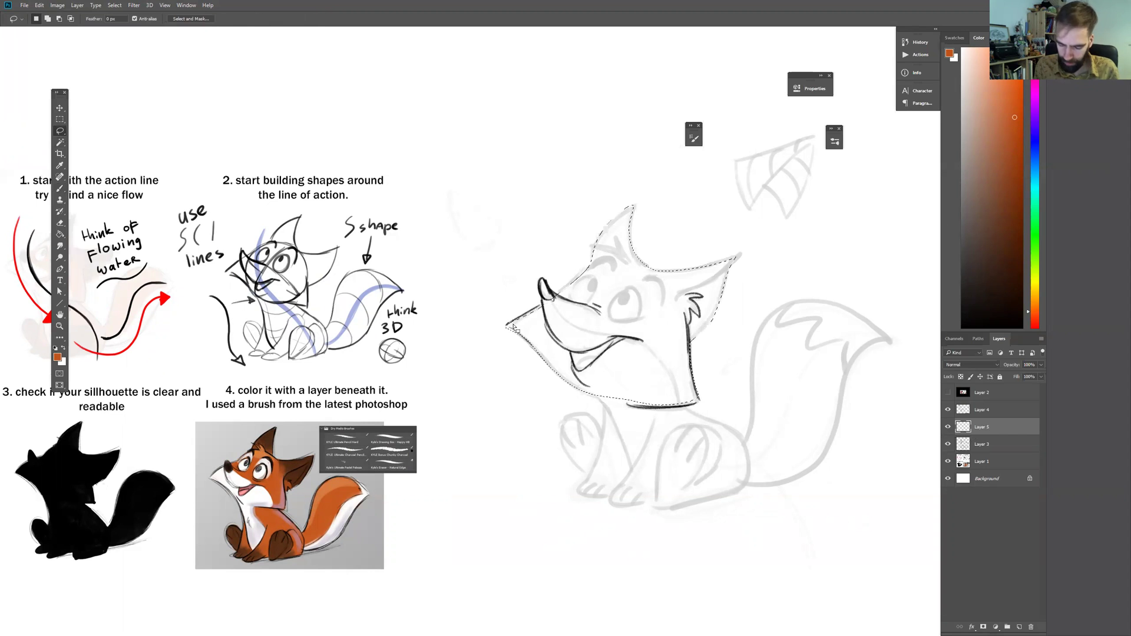
{"action": "key", "text": "g"}
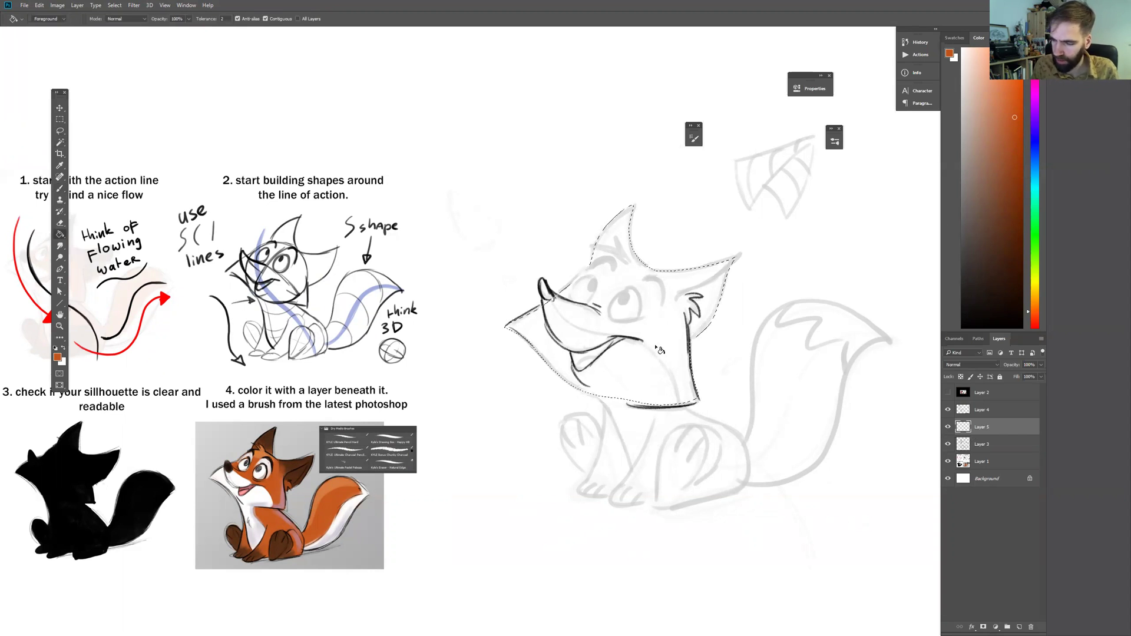
{"action": "left_click", "coordinate": [657, 349]}
{"action": "left_click_drag", "start_coordinate": [981, 426], "coordinate": [988, 447]}
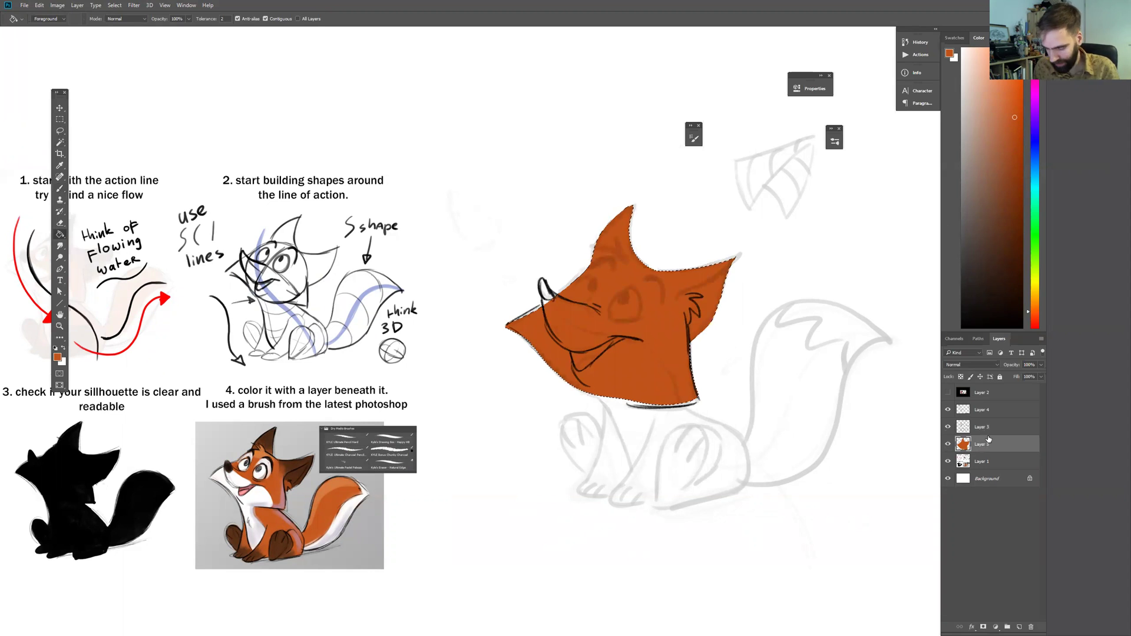
Step: Deselect the head and lock the transparent pixels of the orange color layer
{"action": "key", "text": "m"}
{"action": "key", "text": "ctrl+d"}
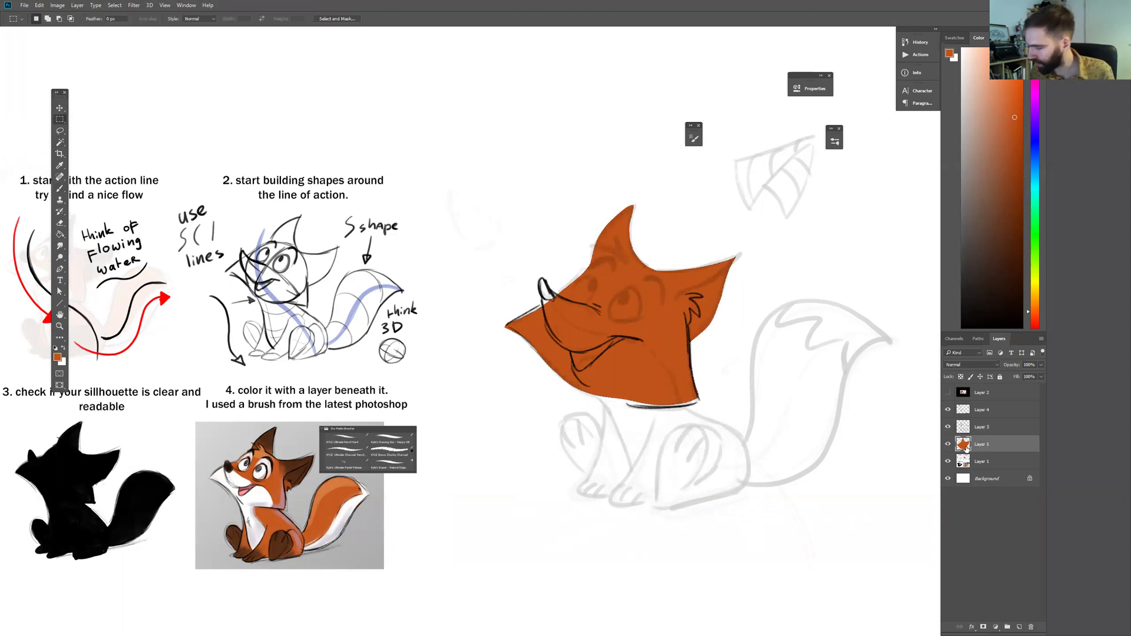
{"action": "left_click", "coordinate": [961, 377]}
Step: Sample the white from the reference fox's chest and brush it over the muzzle and lower cheek of the orange head
{"action": "key", "text": "b"}
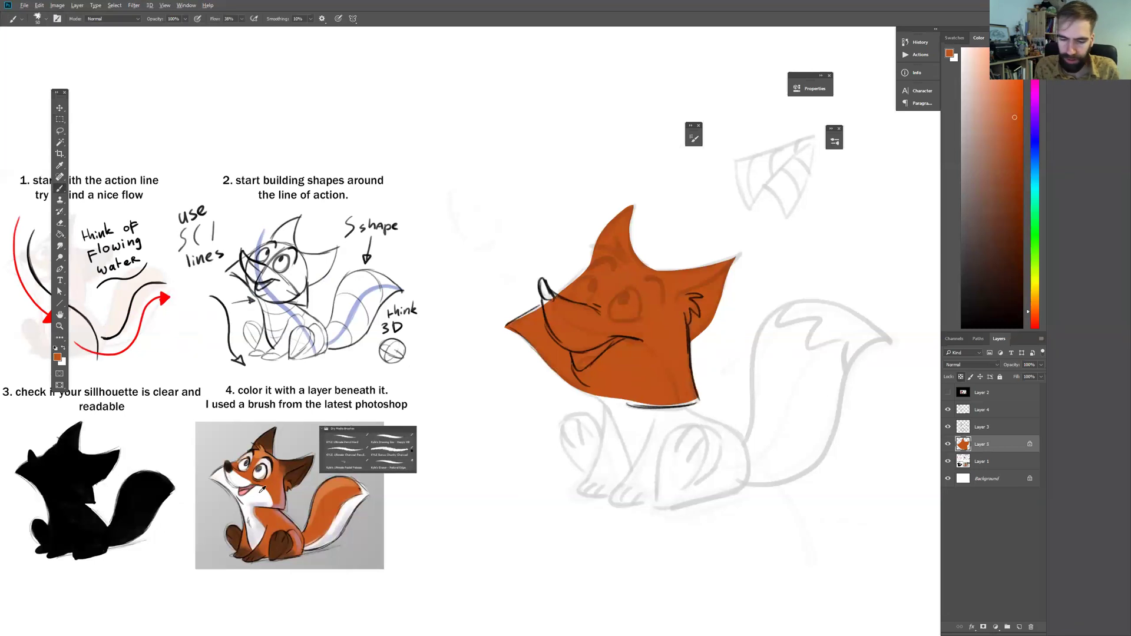
{"action": "left_click", "coordinate": [262, 489], "text": "alt"}
{"action": "mouse_move", "coordinate": [545, 297]}
{"action": "left_mouse_down"}
{"action": "mouse_move", "coordinate": [604, 343]}
{"action": "mouse_move", "coordinate": [554, 327]}
{"action": "mouse_move", "coordinate": [584, 349]}
{"action": "mouse_move", "coordinate": [547, 321]}
{"action": "mouse_move", "coordinate": [507, 321]}
{"action": "mouse_move", "coordinate": [570, 353]}
{"action": "mouse_move", "coordinate": [608, 347]}
{"action": "mouse_move", "coordinate": [575, 366]}
{"action": "mouse_move", "coordinate": [620, 357]}
{"action": "mouse_move", "coordinate": [660, 390]}
{"action": "left_mouse_up"}
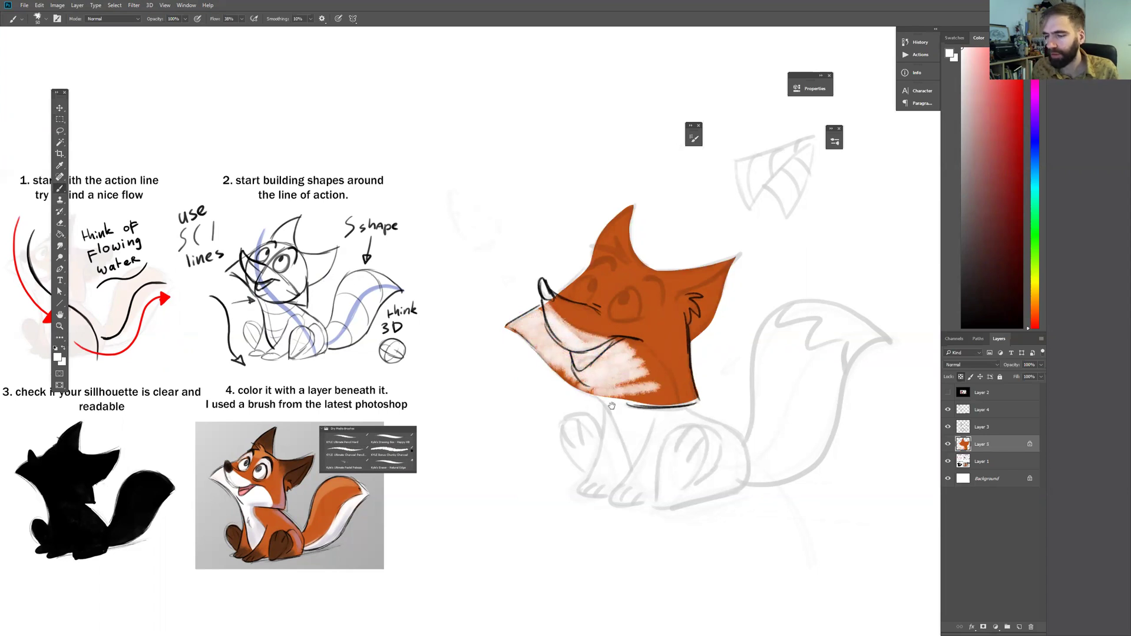
{"action": "left_click", "coordinate": [563, 414], "text": "ctrl"}
{"action": "left_click_drag", "start_coordinate": [570, 406], "coordinate": [720, 387]}
{"action": "mouse_move", "coordinate": [422, 487]}
{"action": "left_mouse_down"}
{"action": "mouse_move", "coordinate": [592, 447]}
{"action": "mouse_move", "coordinate": [655, 471]}
{"action": "left_mouse_up"}
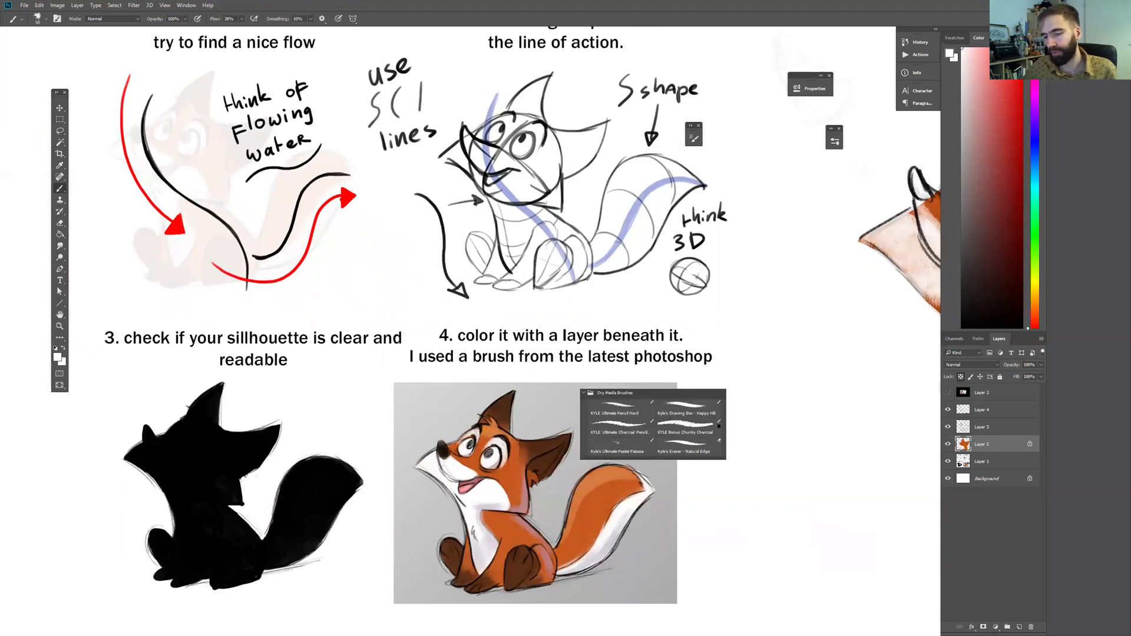
Step: Switch to the browser, look over the artist's Patreon page and the drawing tips e-book on Gumroad, and minimize the browser
{"action": "key", "text": "alt+Tab"}
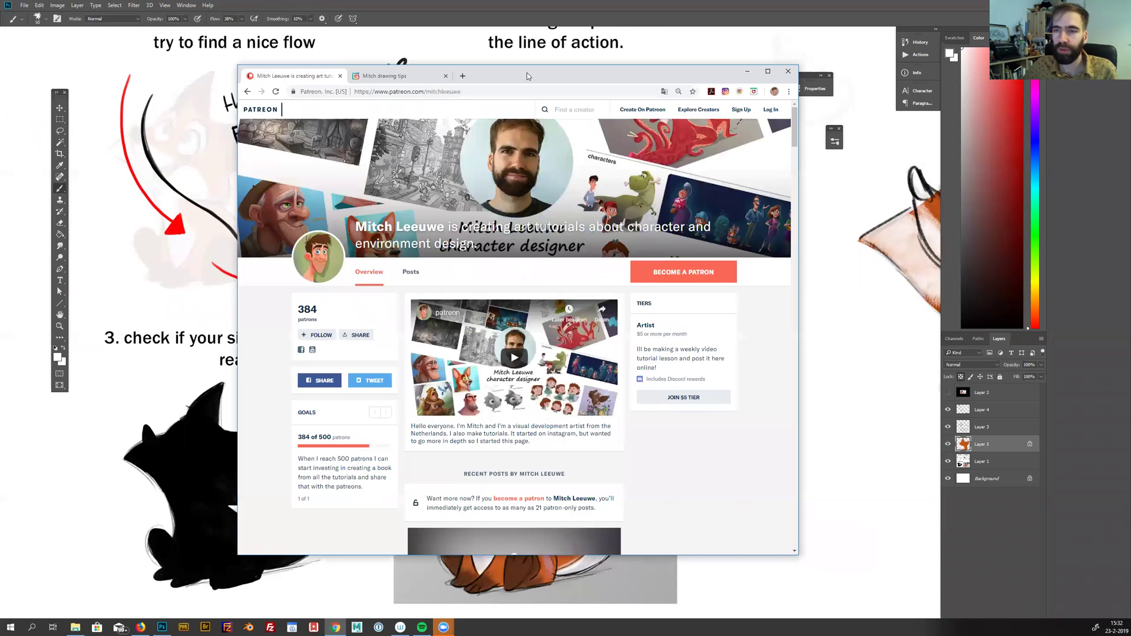
{"action": "left_click", "coordinate": [402, 77]}
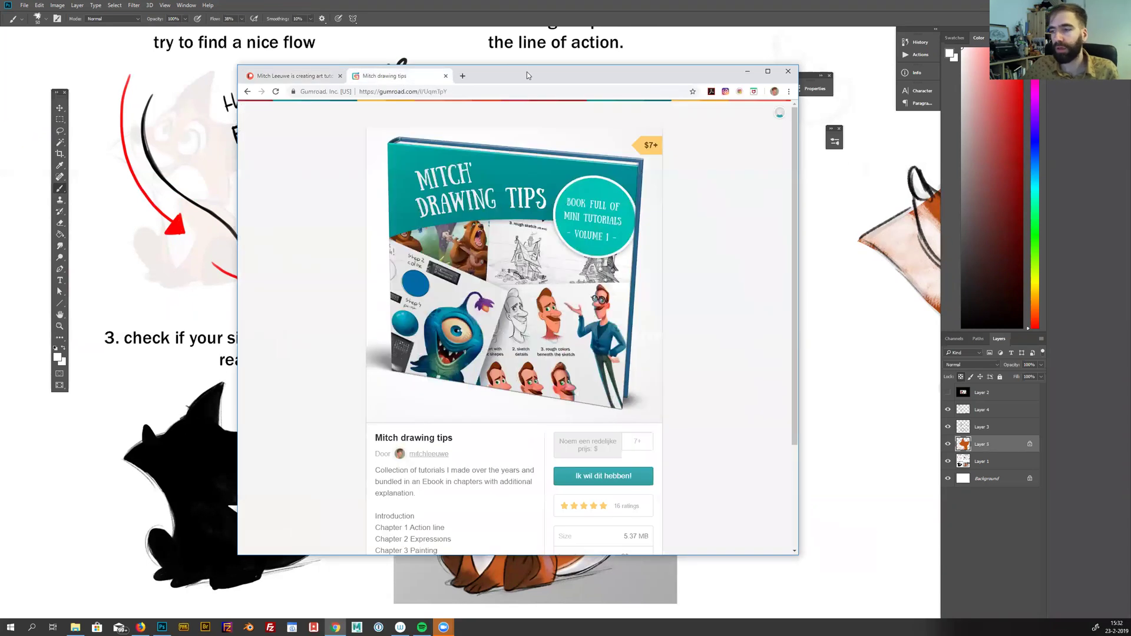
{"action": "left_click_drag", "start_coordinate": [532, 72], "coordinate": [545, 79]}
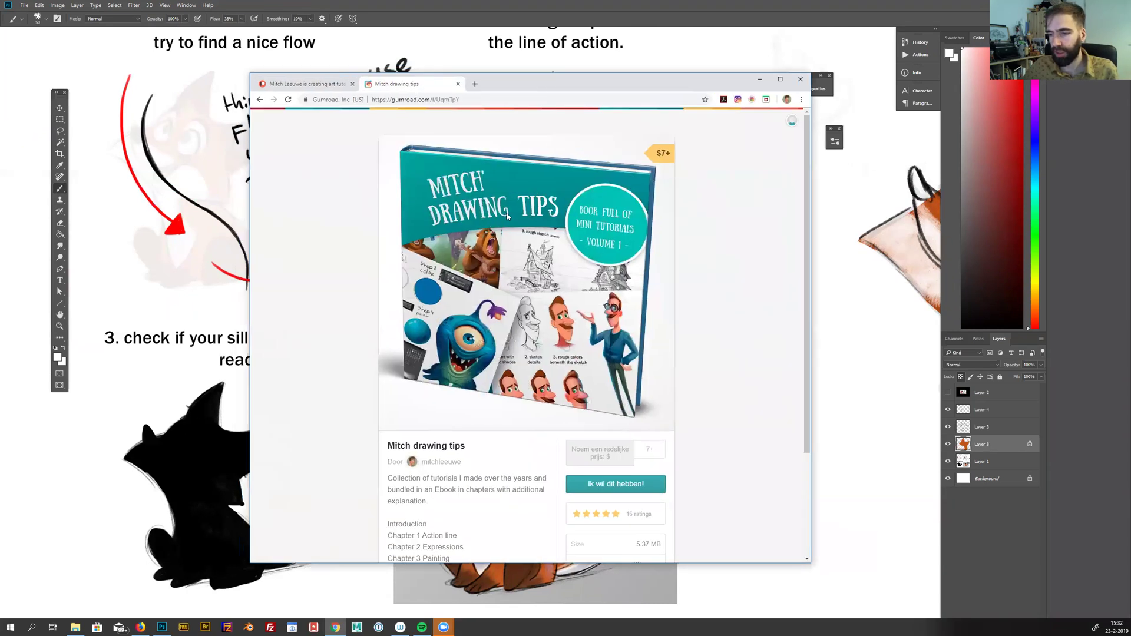
{"action": "scroll", "coordinate": [729, 213], "scroll_direction": "down", "scroll_amount": 3}
{"action": "scroll", "coordinate": [729, 213], "scroll_direction": "up", "scroll_amount": 3}
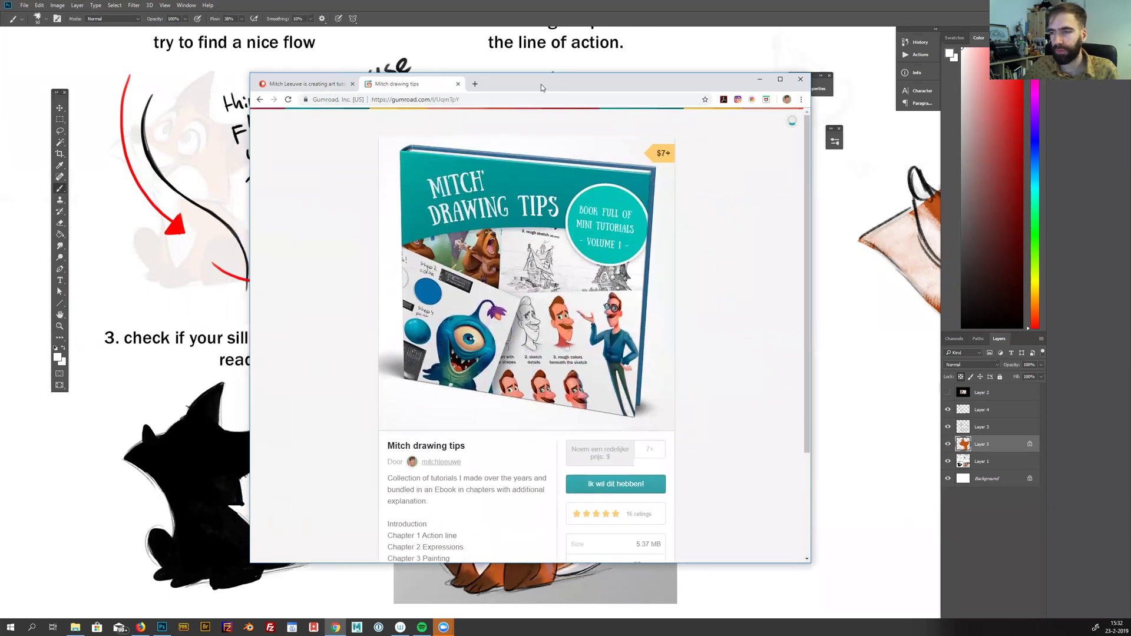
{"action": "left_click_drag", "start_coordinate": [548, 86], "coordinate": [550, 88]}
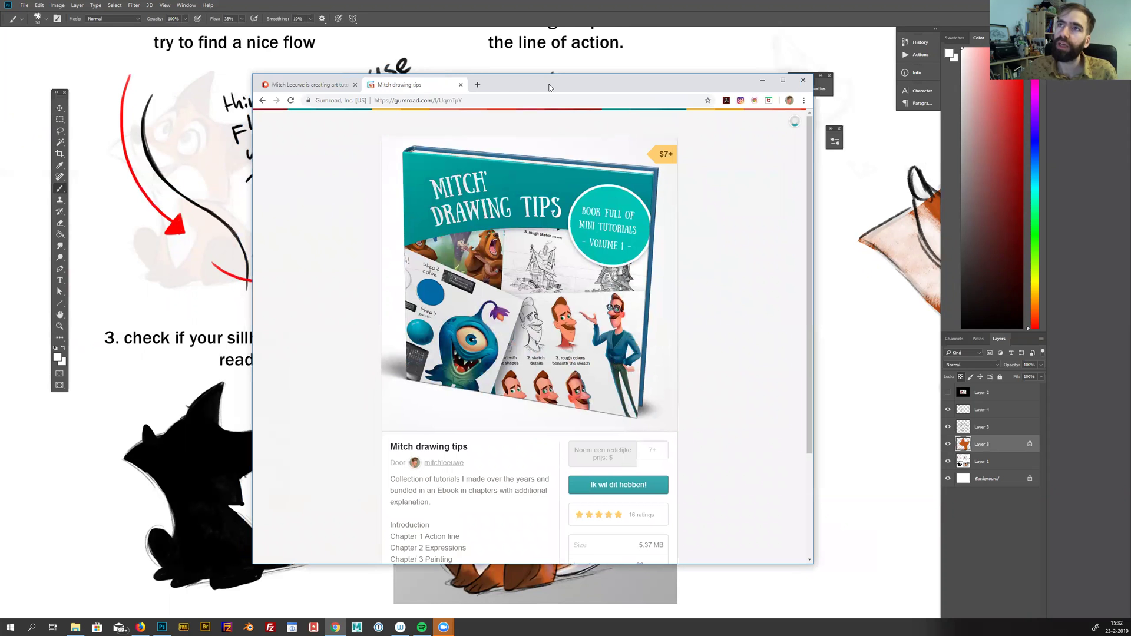
{"action": "left_click", "coordinate": [763, 80]}
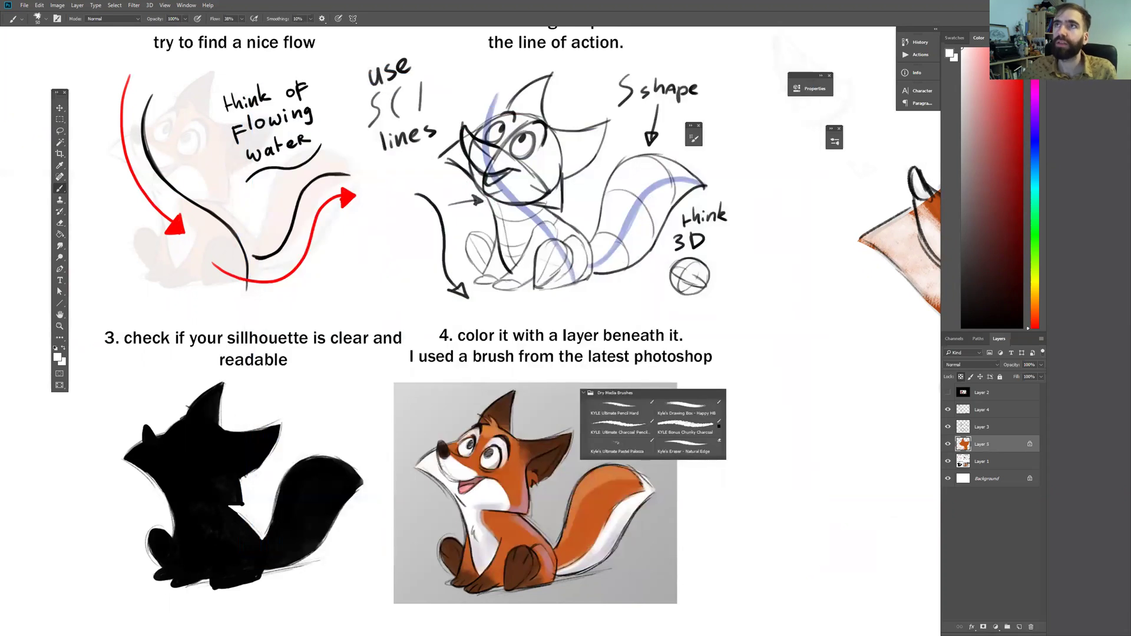